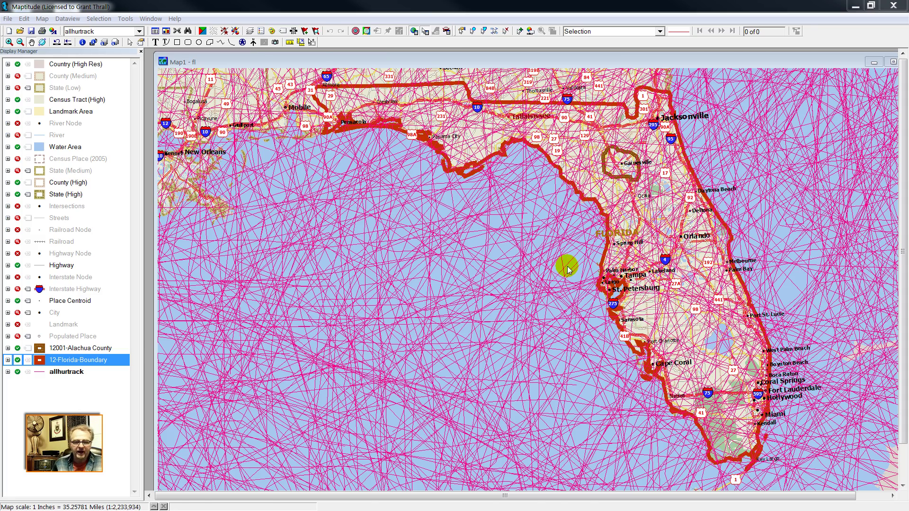
Step: Browse the hurricane track records table, checking record 53916's basin, then close it
{"action": "left_click", "coordinate": [155, 31]}
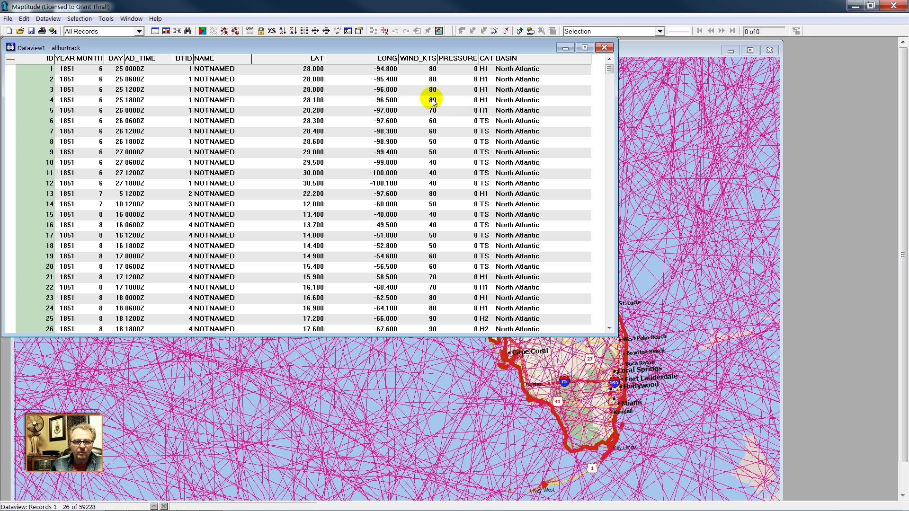
{"action": "left_click_drag", "start_coordinate": [610, 68], "coordinate": [610, 296]}
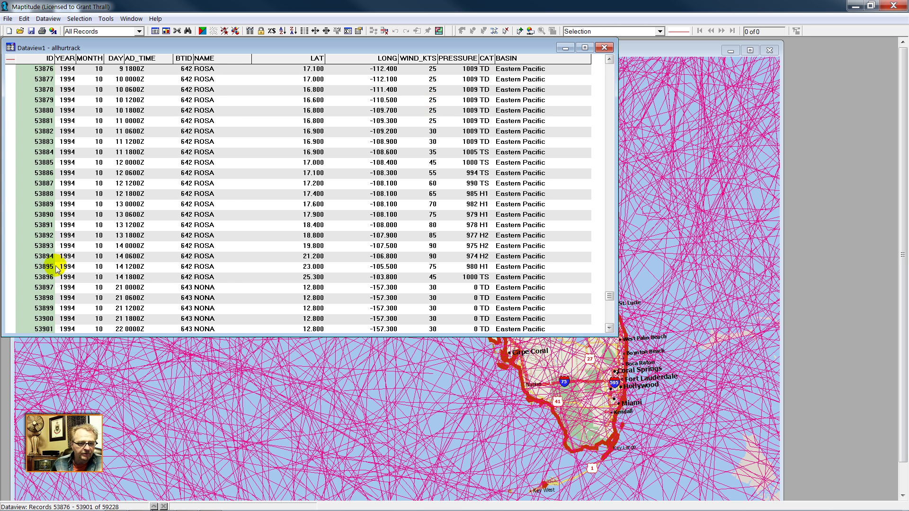
{"action": "left_click", "coordinate": [611, 323]}
{"action": "left_click", "coordinate": [213, 225]}
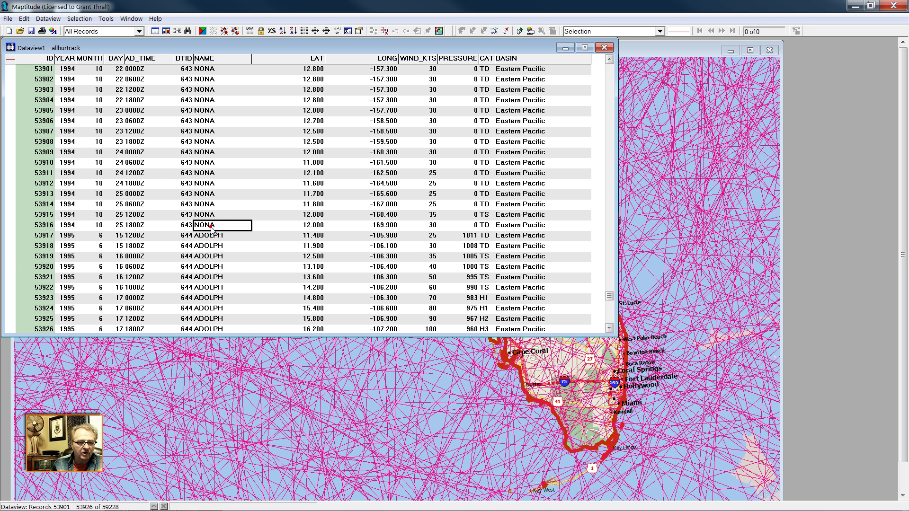
{"action": "left_click", "coordinate": [63, 218]}
{"action": "left_click", "coordinate": [514, 227]}
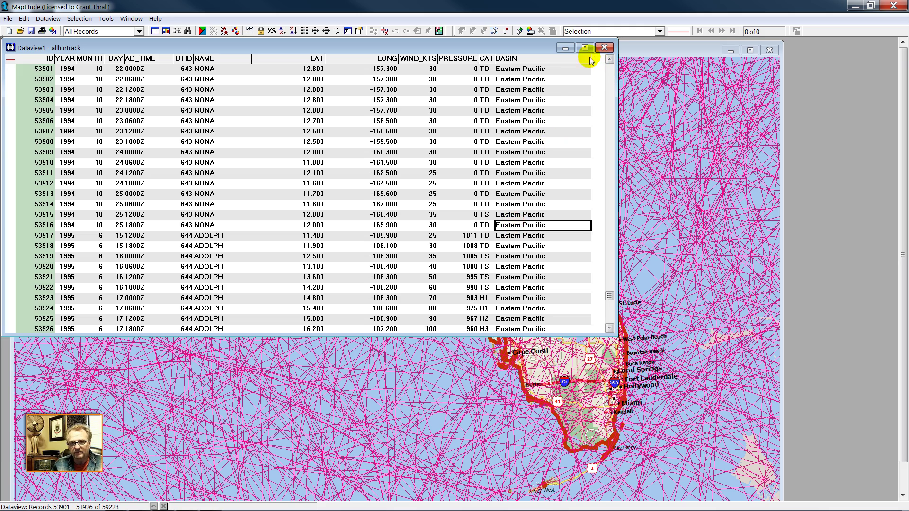
{"action": "left_click", "coordinate": [610, 51]}
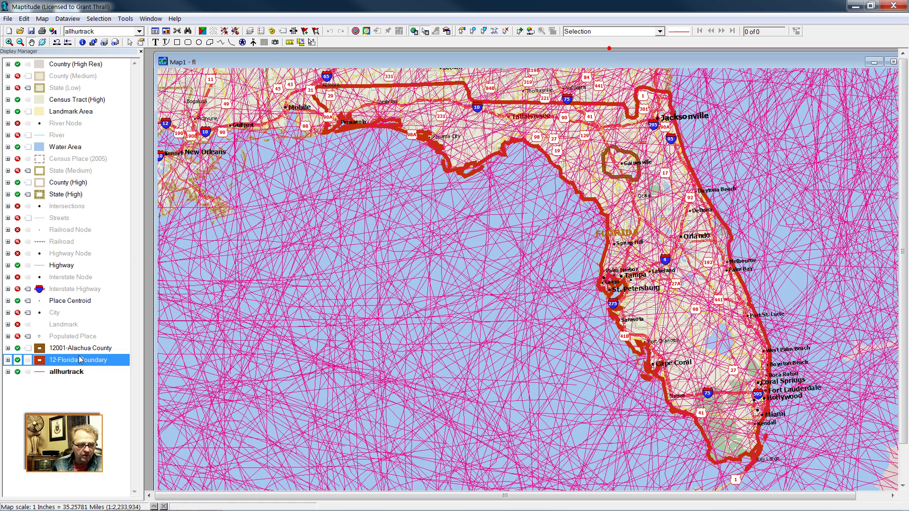
Step: Zoom out to all tracks, then move 12-Florida-Boundary above the tracks and return to Florida
{"action": "right_click", "coordinate": [75, 371]}
{"action": "left_click", "coordinate": [108, 252]}
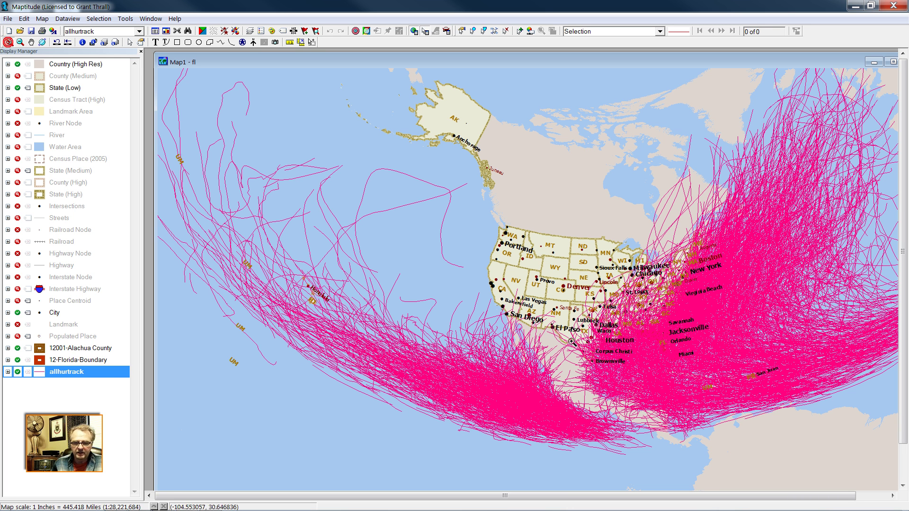
{"action": "left_click", "coordinate": [86, 360]}
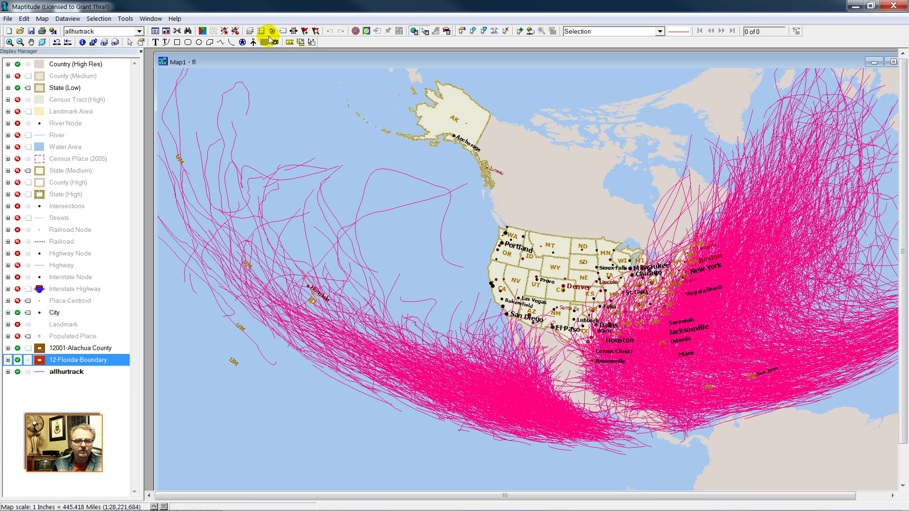
{"action": "left_click", "coordinate": [250, 30]}
{"action": "left_click", "coordinate": [709, 374]}
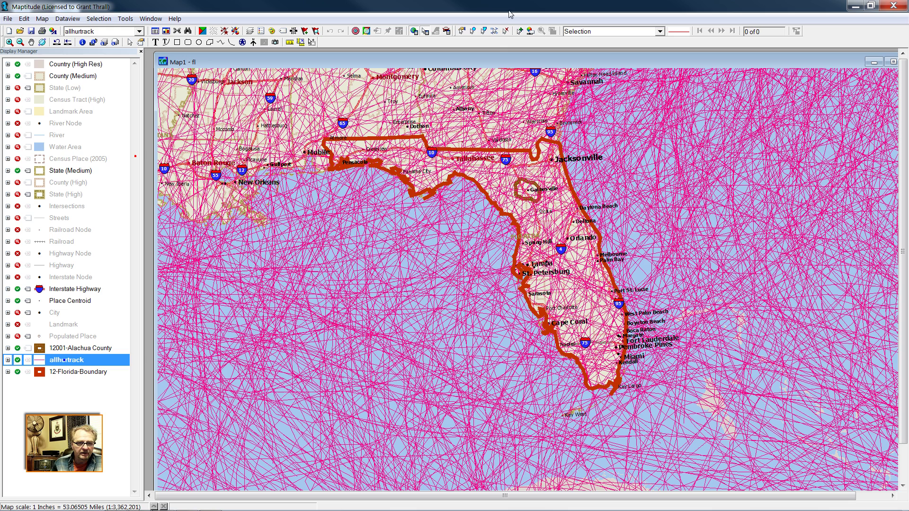
Step: Select the hurricane tracks crossing Florida within a roughly 180-mile radius
{"action": "left_click", "coordinate": [462, 31]}
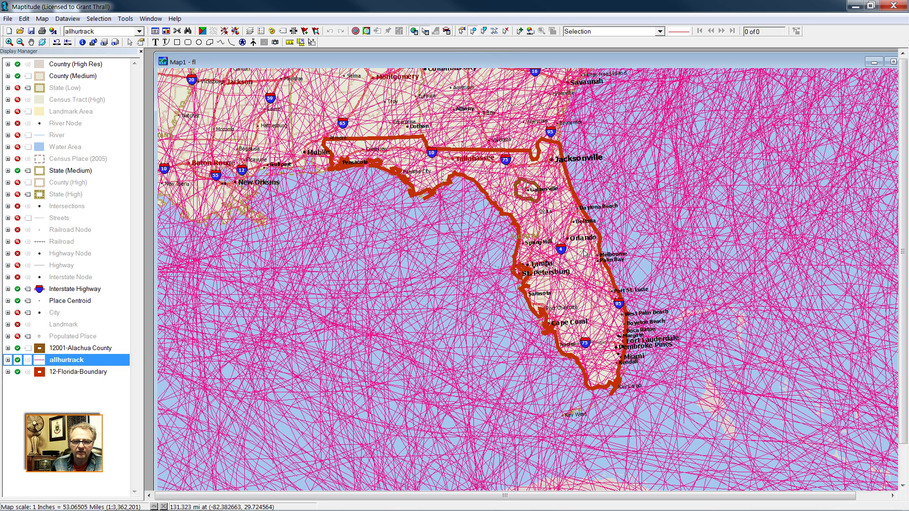
{"action": "left_click_drag", "start_coordinate": [584, 252], "coordinate": [601, 282]}
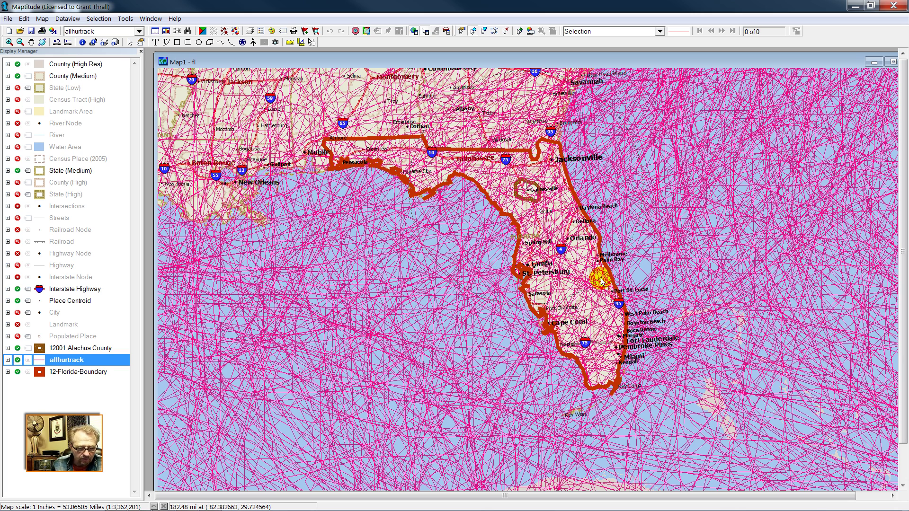
{"action": "left_click_drag", "start_coordinate": [602, 281], "coordinate": [581, 282]}
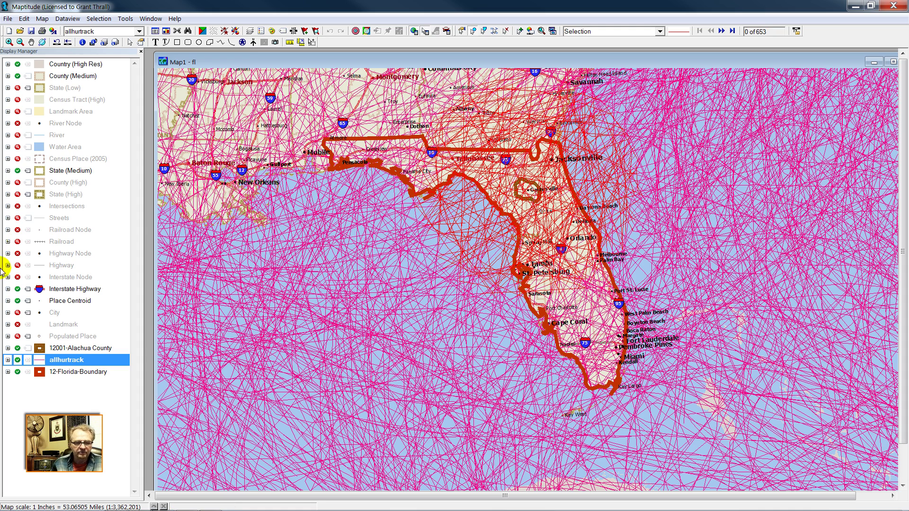
Step: Export the selected tracks as a Standard Geographic File layer named 'Hurr Track N FL'
{"action": "left_click", "coordinate": [126, 18]}
{"action": "left_click", "coordinate": [143, 53]}
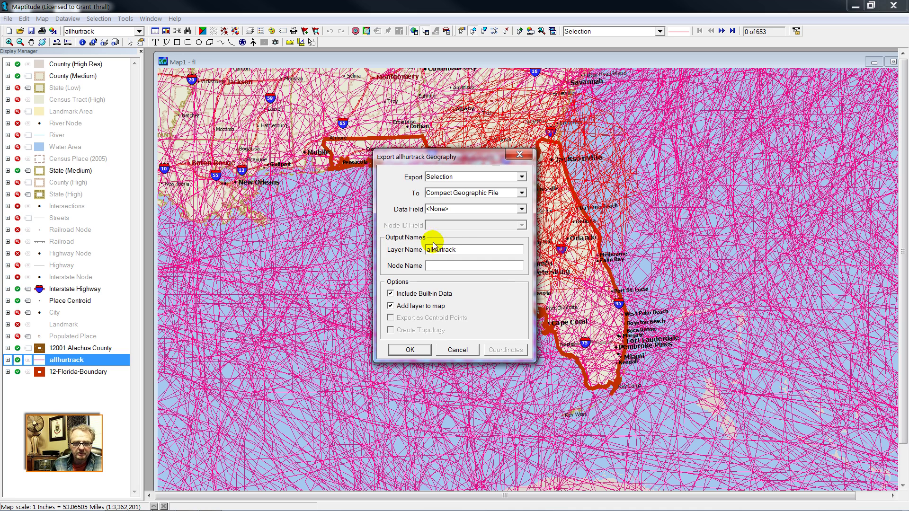
{"action": "left_click", "coordinate": [520, 192]}
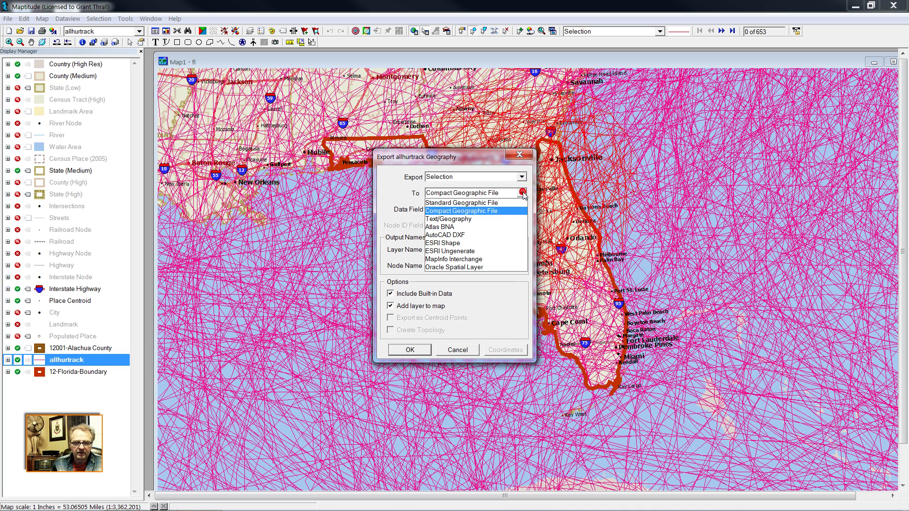
{"action": "left_click", "coordinate": [496, 203]}
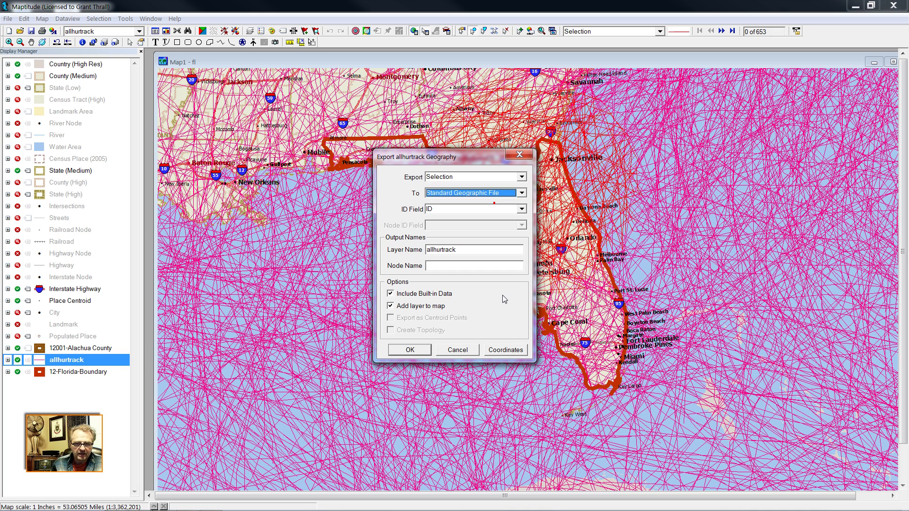
{"action": "key", "text": "Tab"}
{"action": "key", "text": "Tab"}
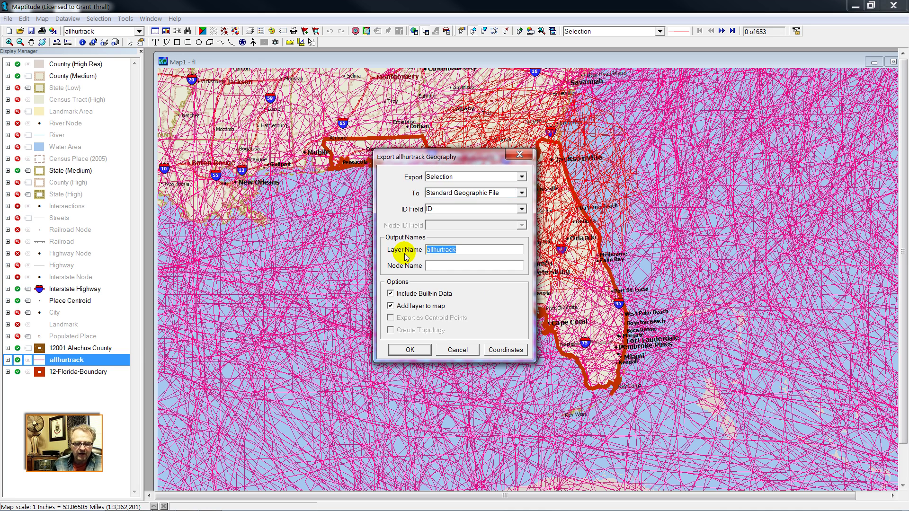
{"action": "type", "text": "Hur"}
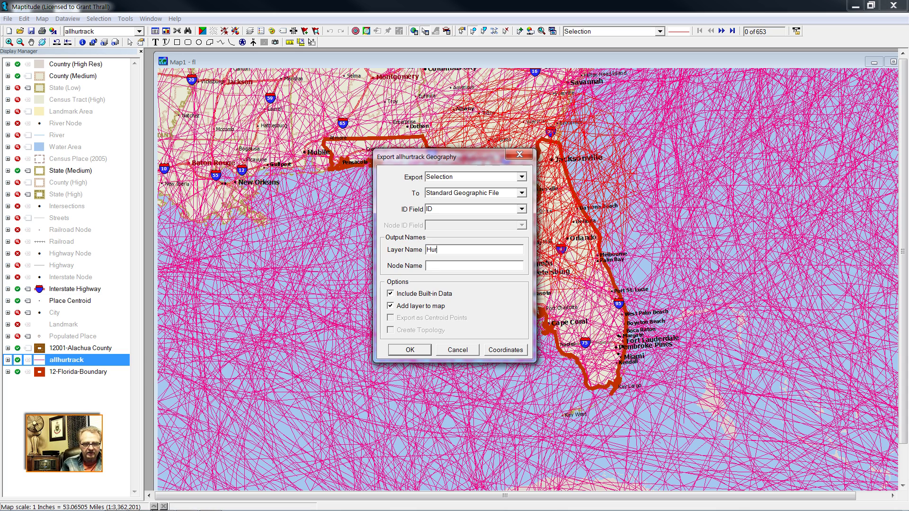
{"action": "type", "text": "r Track"}
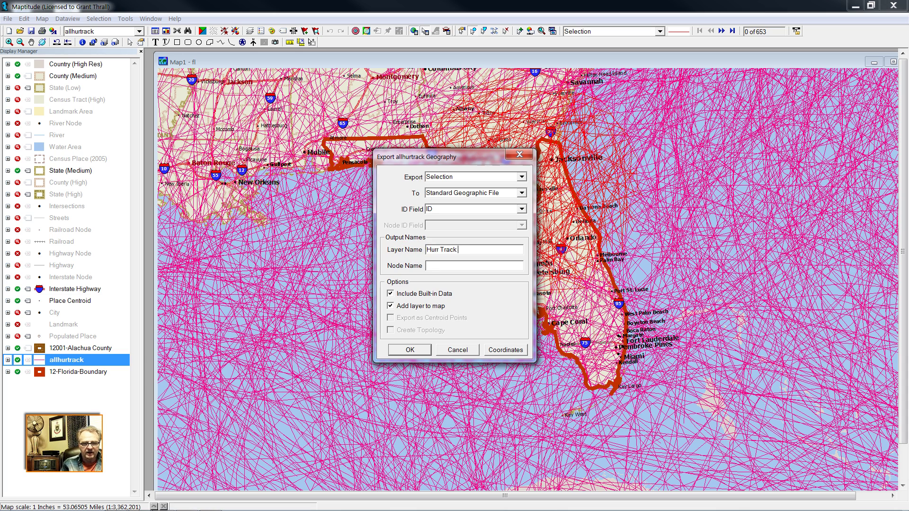
{"action": "type", "text": " N FL"}
{"action": "key", "text": "Return"}
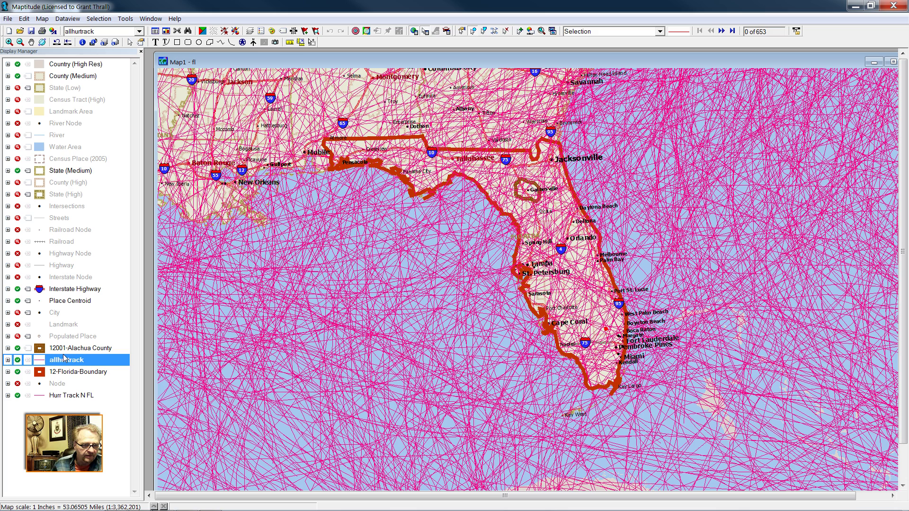
Step: Hide the allhurtrack layer and zoom in on north Florida around Gainesville
{"action": "left_click", "coordinate": [15, 363]}
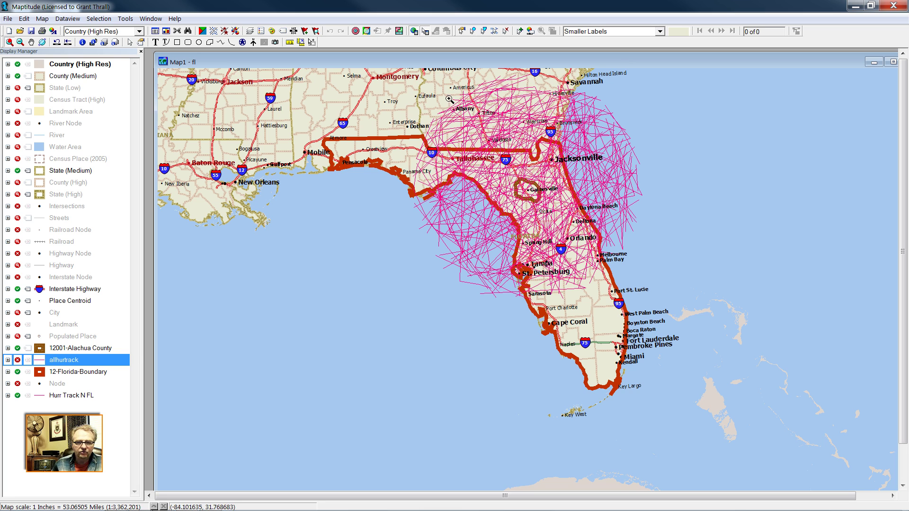
{"action": "key", "text": "z"}
{"action": "left_click_drag", "start_coordinate": [421, 120], "coordinate": [627, 239]}
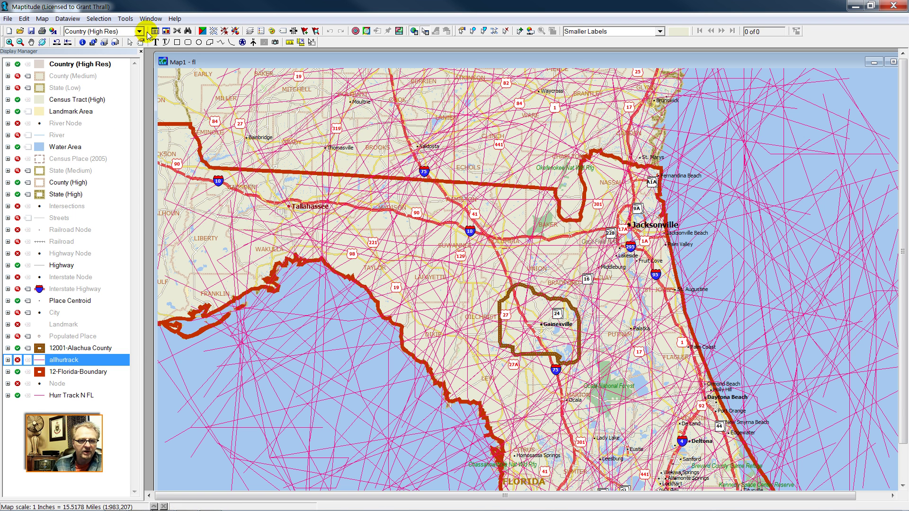
Step: Start a vector grid layer named 'Hurr Grid V1' using fixed-size cells
{"action": "left_click", "coordinate": [125, 19]}
{"action": "left_click", "coordinate": [159, 141]}
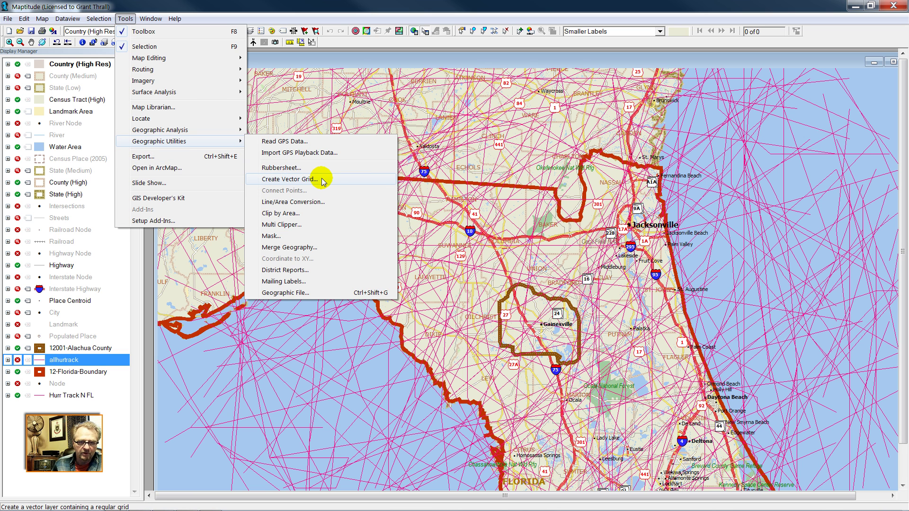
{"action": "left_click", "coordinate": [322, 180]}
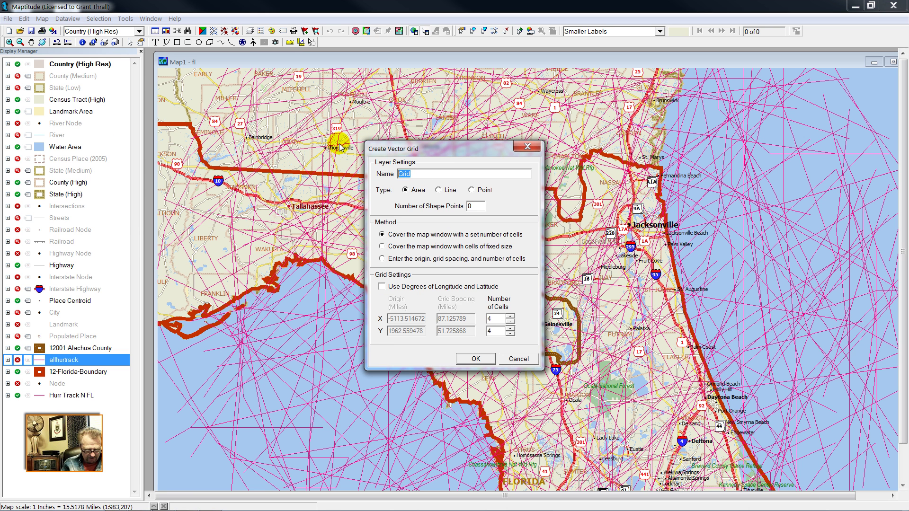
{"action": "type", "text": "Hurr Grid V1"}
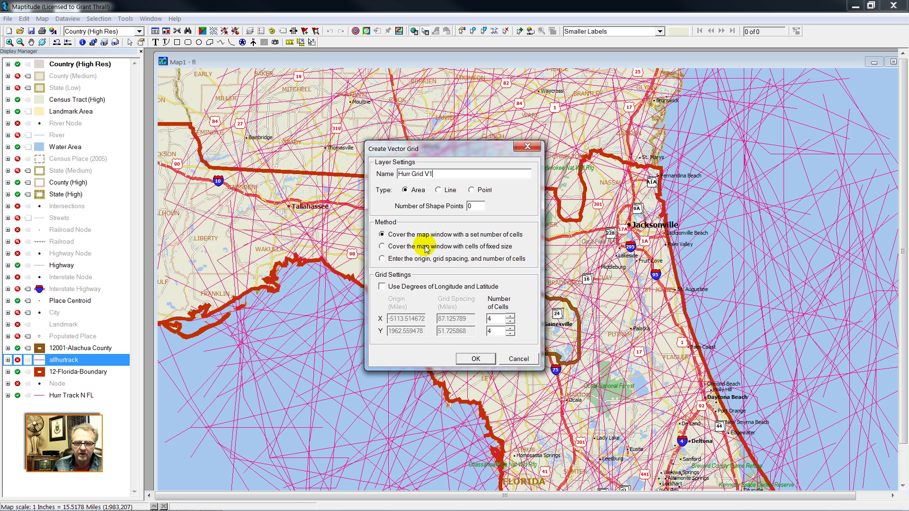
{"action": "left_click", "coordinate": [446, 246]}
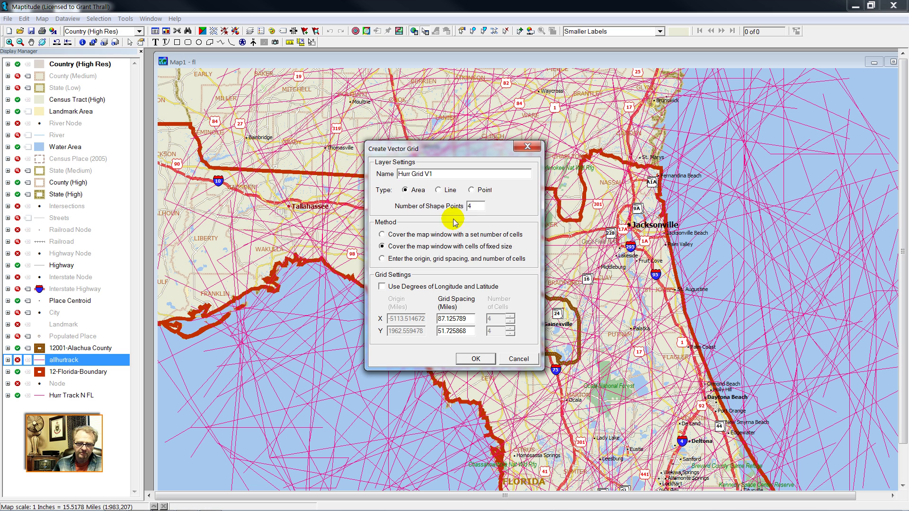
{"action": "left_click", "coordinate": [478, 207]}
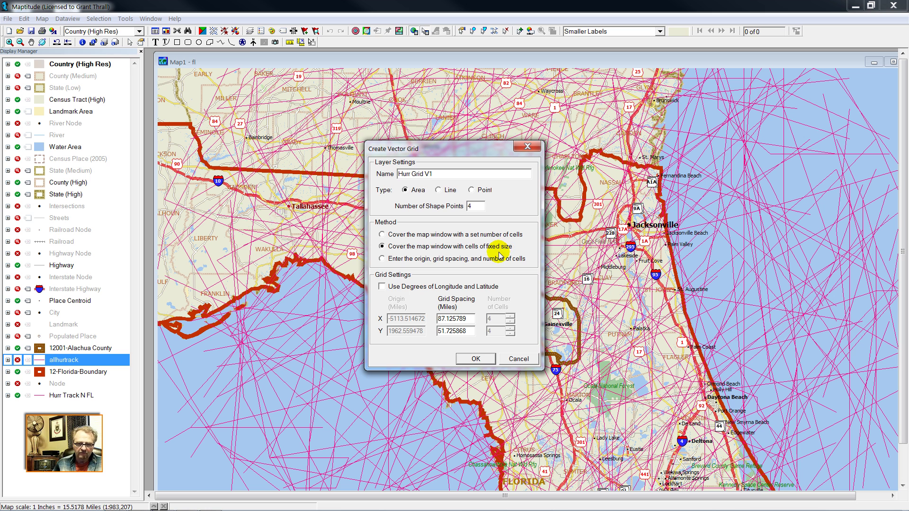
Step: Set 6-mile X and Y grid spacing, save the grid file, and accept the green border style
{"action": "double_click", "coordinate": [454, 318]}
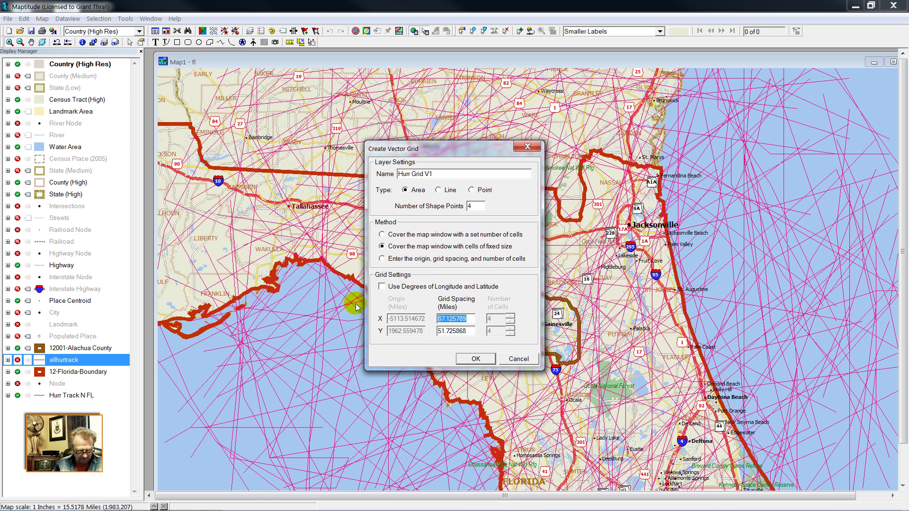
{"action": "type", "text": "6"}
{"action": "double_click", "coordinate": [472, 334]}
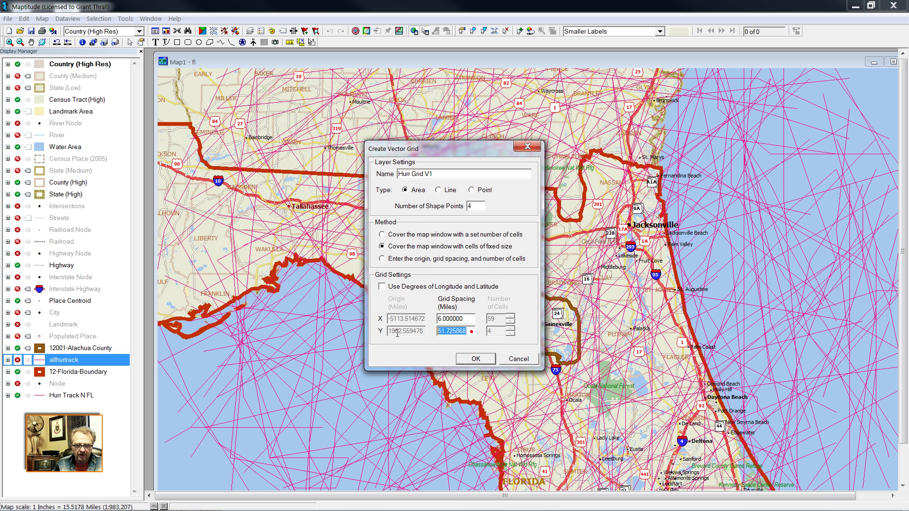
{"action": "type", "text": "6"}
{"action": "key", "text": "Tab"}
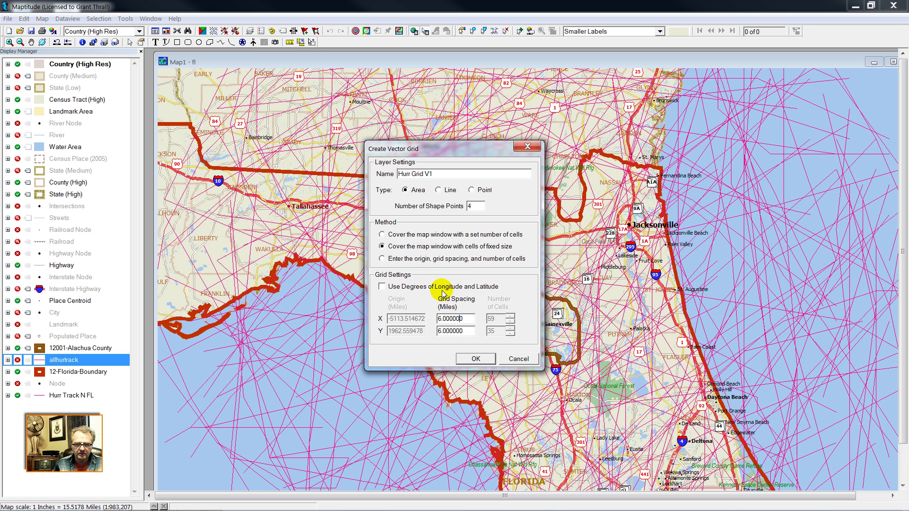
{"action": "key", "text": "Return"}
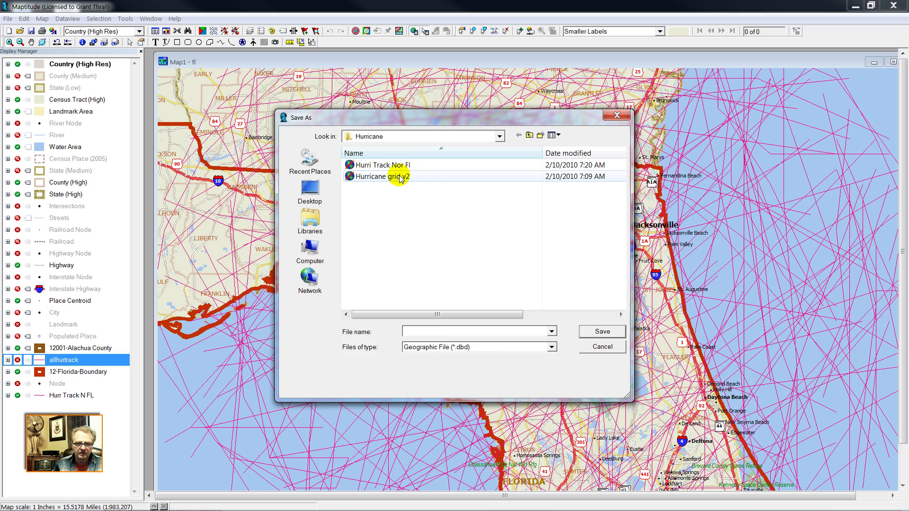
{"action": "left_click", "coordinate": [400, 177]}
{"action": "left_click", "coordinate": [602, 331]}
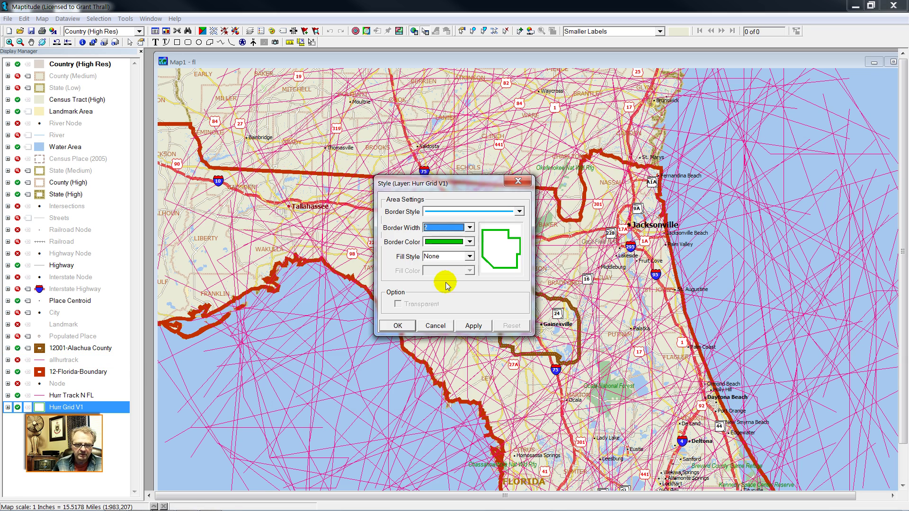
{"action": "left_click", "coordinate": [384, 327]}
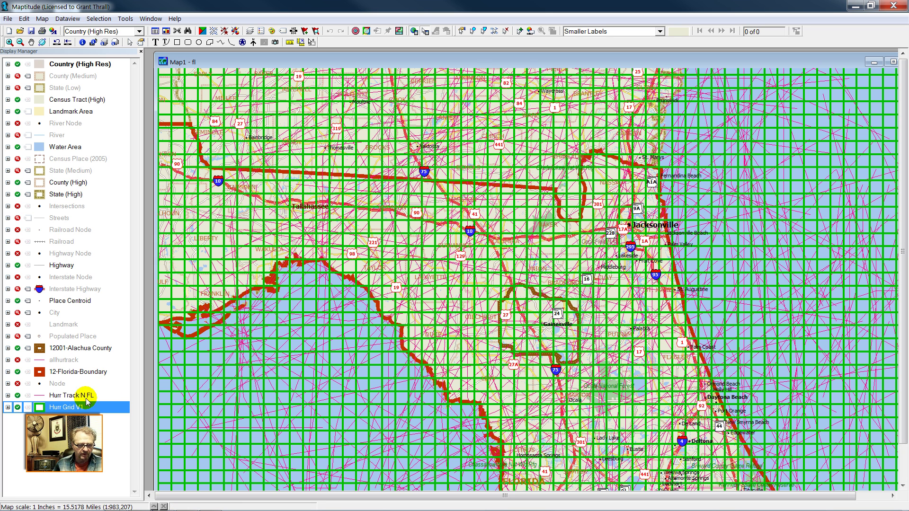
{"action": "right_click", "coordinate": [71, 411]}
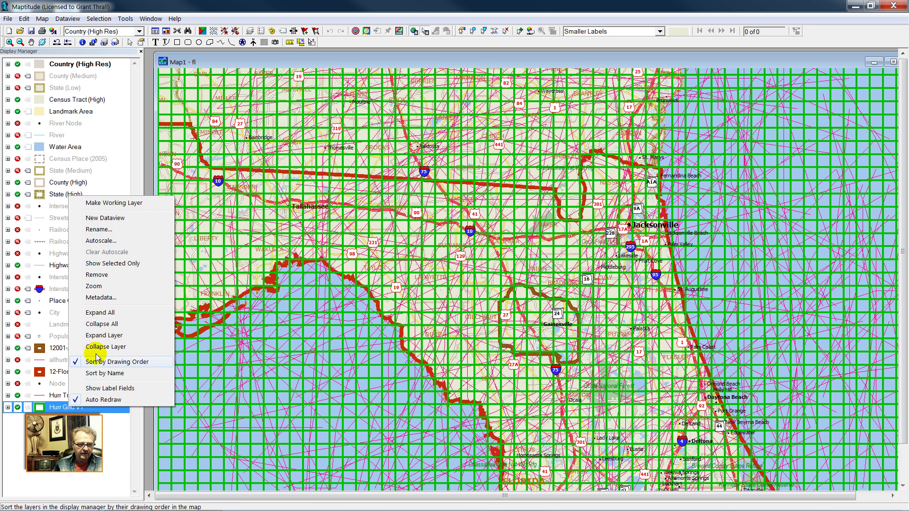
Step: Make Hurr Grid V1 the working layer and start an overlay against Hurr Track N FL
{"action": "left_click", "coordinate": [127, 202]}
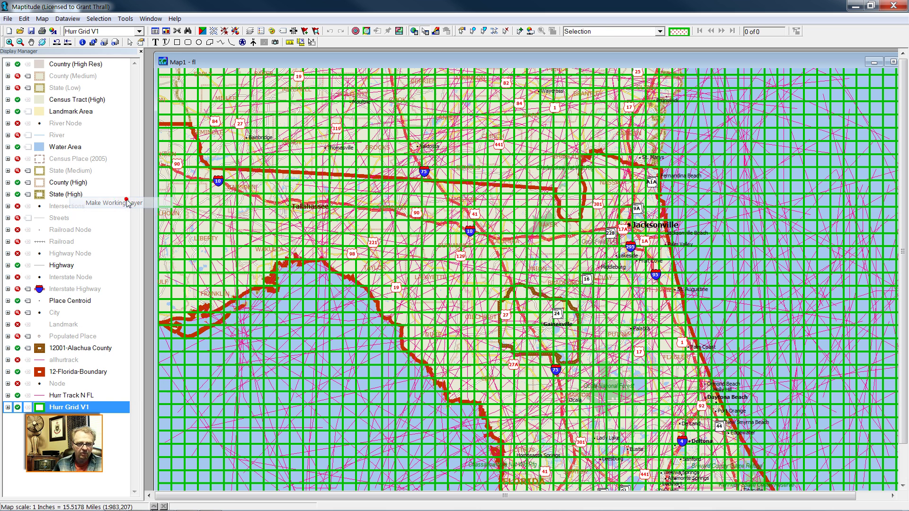
{"action": "left_click", "coordinate": [126, 19]}
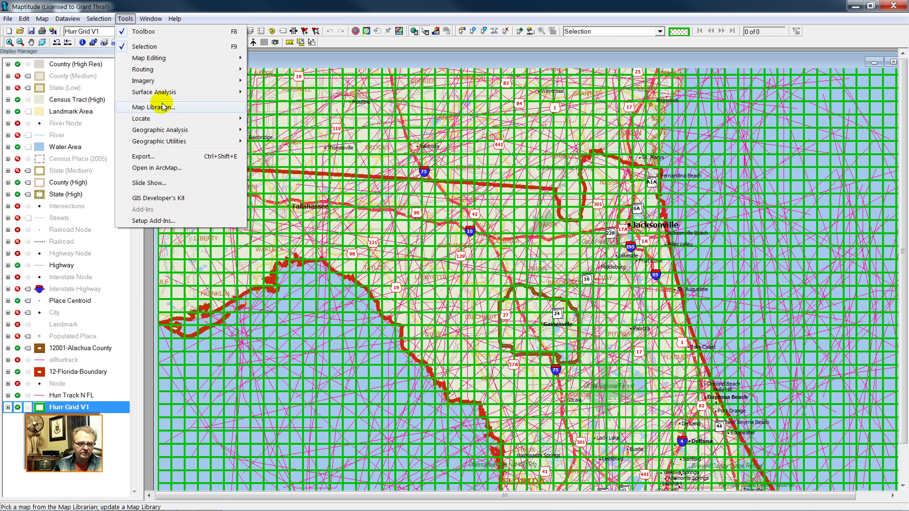
{"action": "mouse_move", "coordinate": [174, 144]}
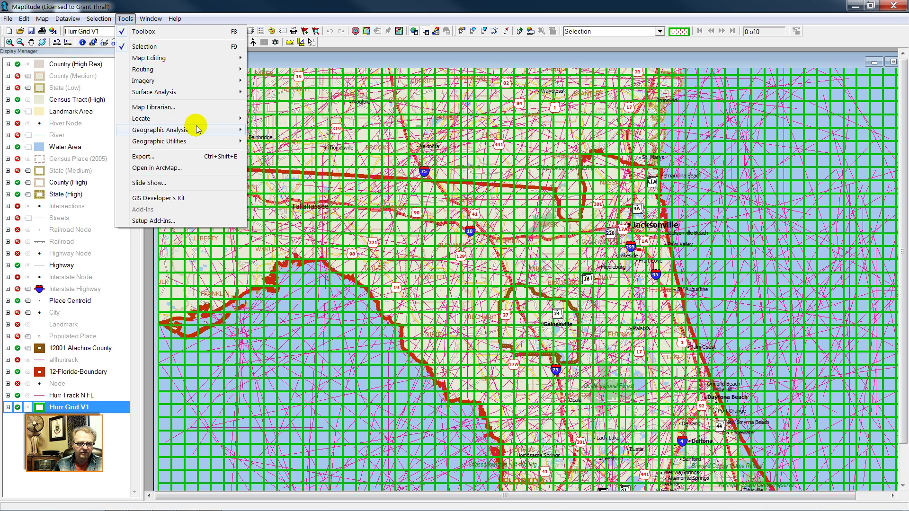
{"action": "mouse_move", "coordinate": [198, 130]}
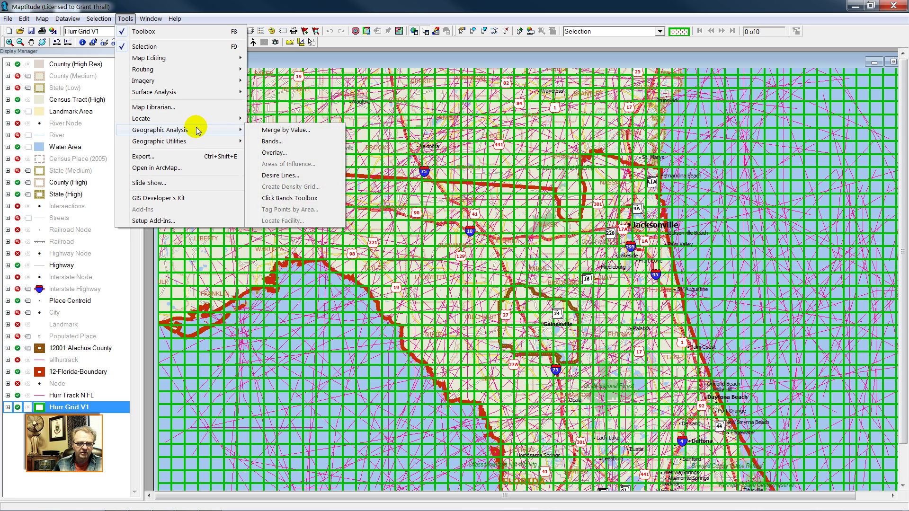
{"action": "left_click", "coordinate": [281, 152]}
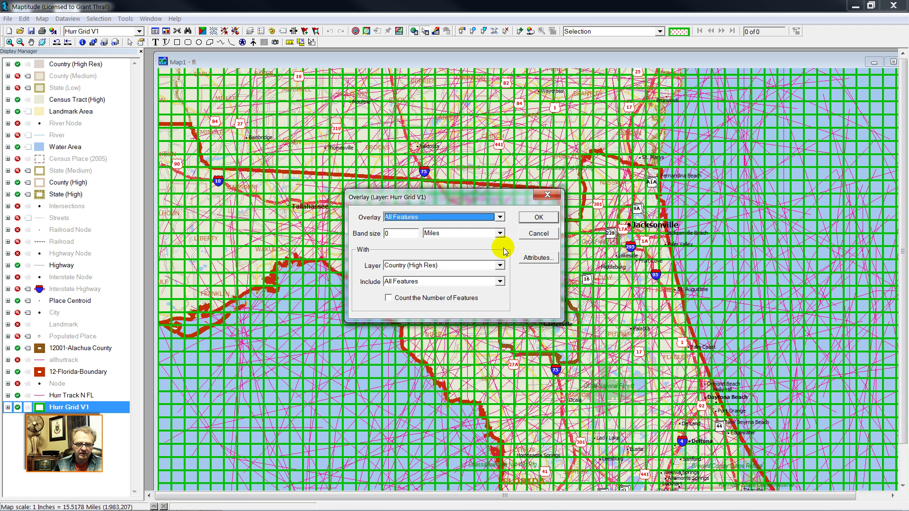
{"action": "left_click", "coordinate": [500, 265]}
{"action": "left_click", "coordinate": [424, 365]}
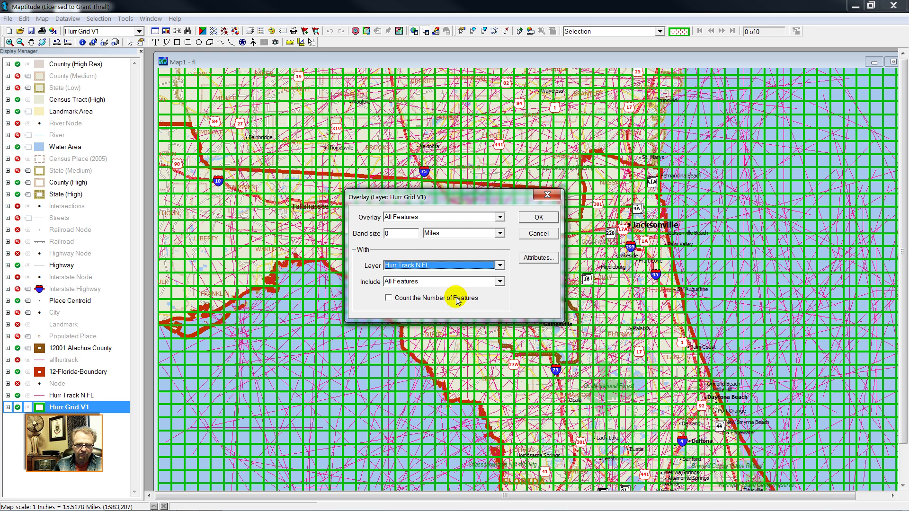
Step: Set the overlay band units to Feet and the band size to 0.25
{"action": "left_click", "coordinate": [406, 239]}
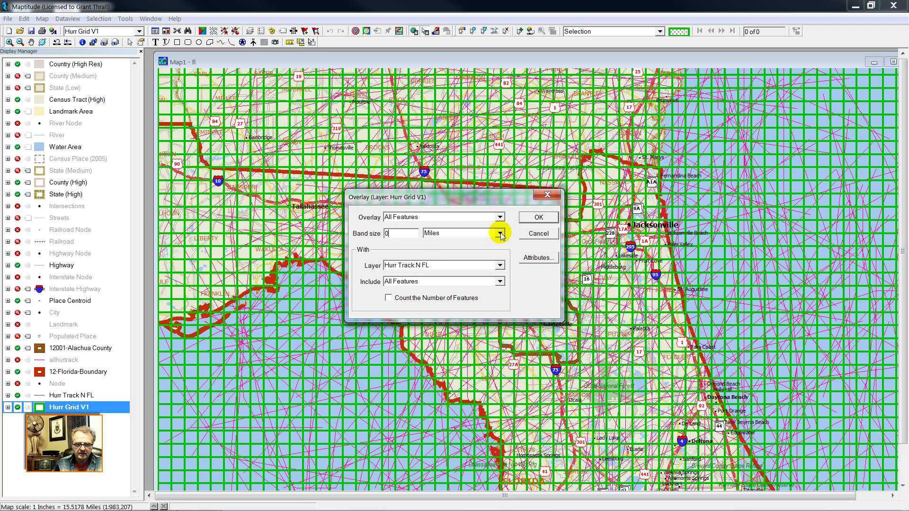
{"action": "left_click", "coordinate": [500, 233]}
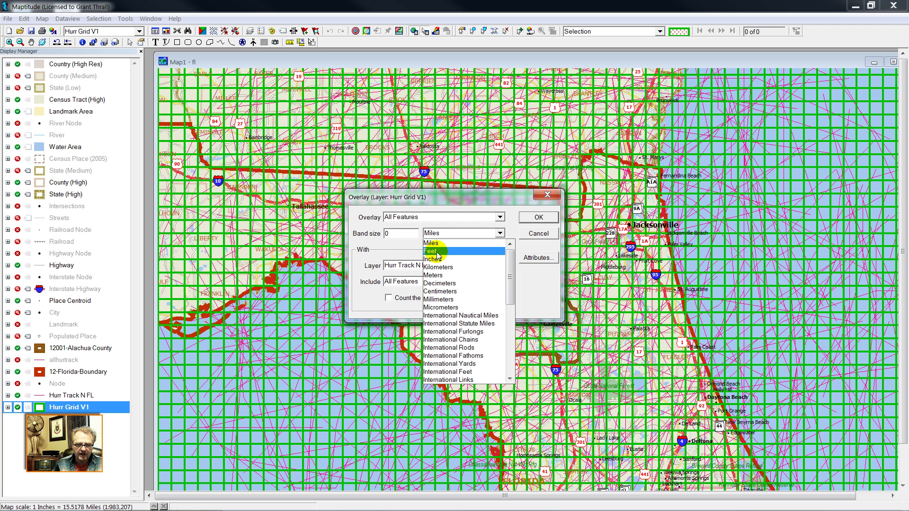
{"action": "left_click", "coordinate": [437, 252]}
{"action": "left_click", "coordinate": [500, 234]}
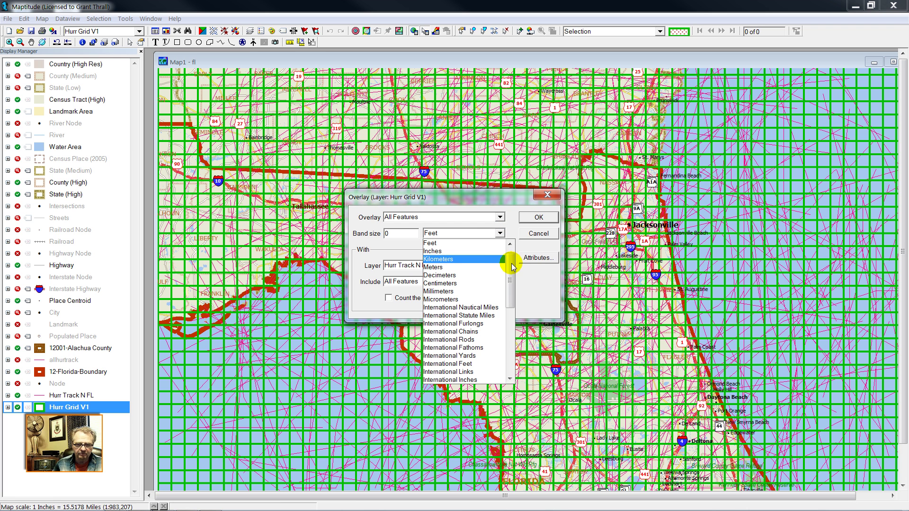
{"action": "left_click", "coordinate": [431, 242]}
{"action": "left_click", "coordinate": [394, 233]}
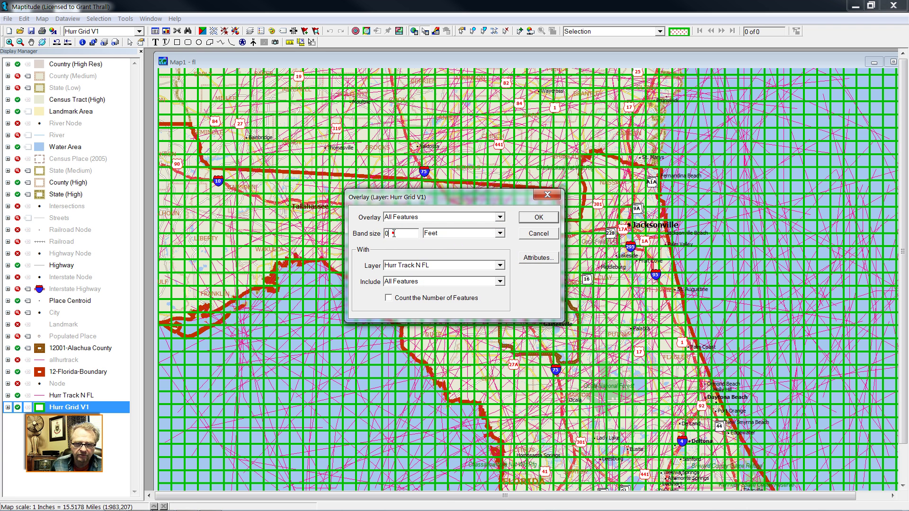
{"action": "type", "text": ".25"}
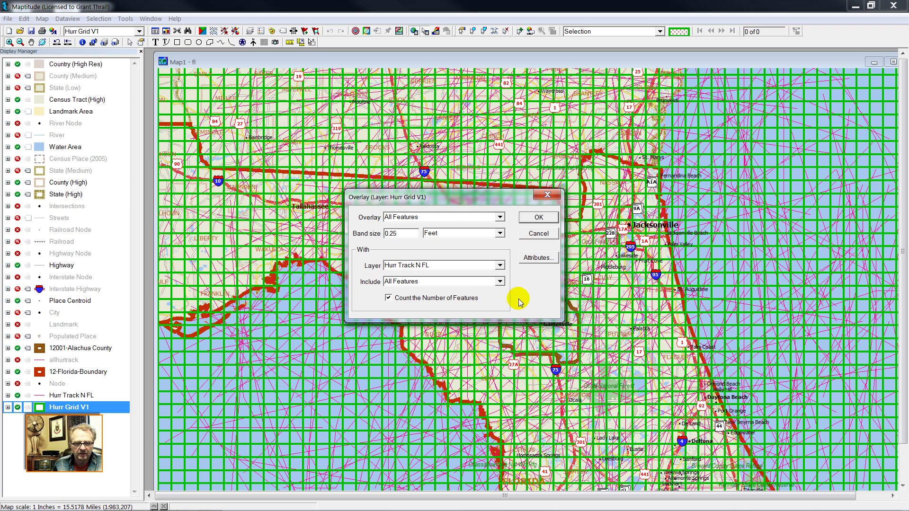
Step: Clear all overlay attributes, then set WIND_KTS and PRESSURE to Average
{"action": "left_click", "coordinate": [537, 261]}
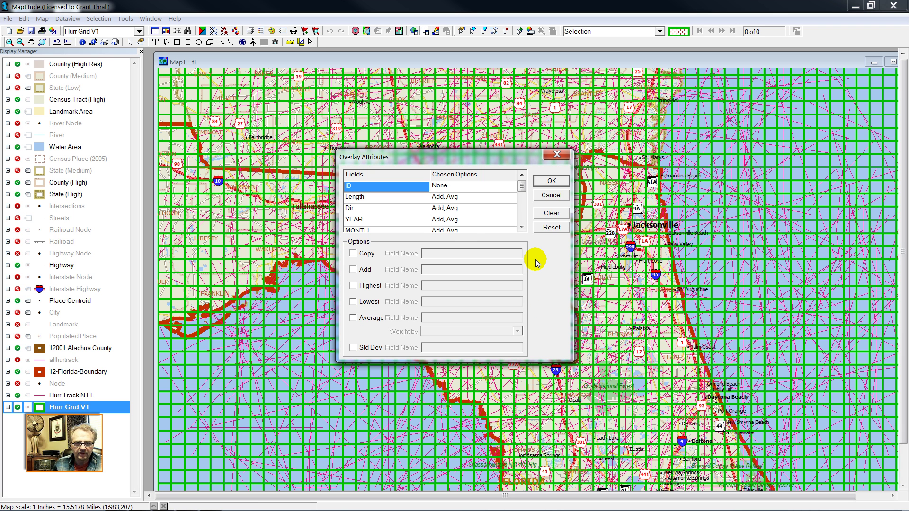
{"action": "left_click", "coordinate": [551, 214]}
{"action": "scroll", "coordinate": [383, 203], "scroll_direction": "down", "scroll_amount": 3}
{"action": "left_click", "coordinate": [383, 188]}
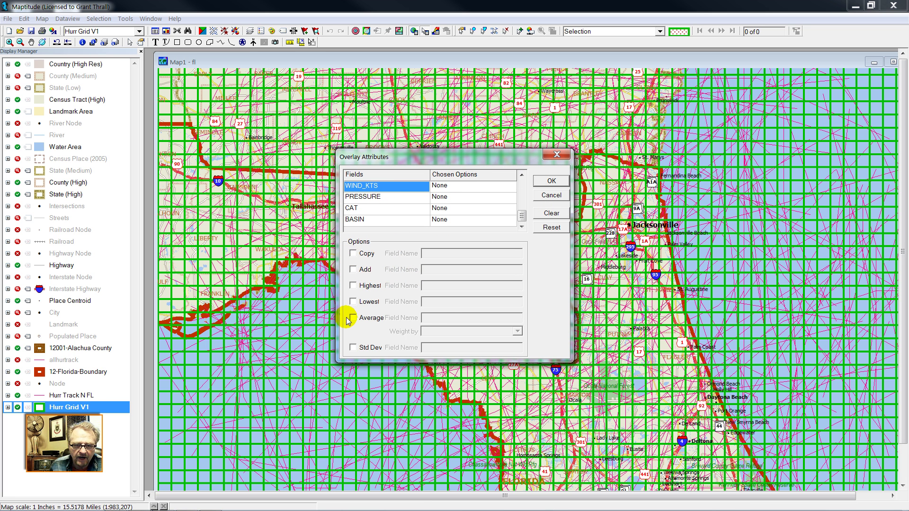
{"action": "left_click", "coordinate": [353, 318]}
{"action": "left_click", "coordinate": [379, 197]}
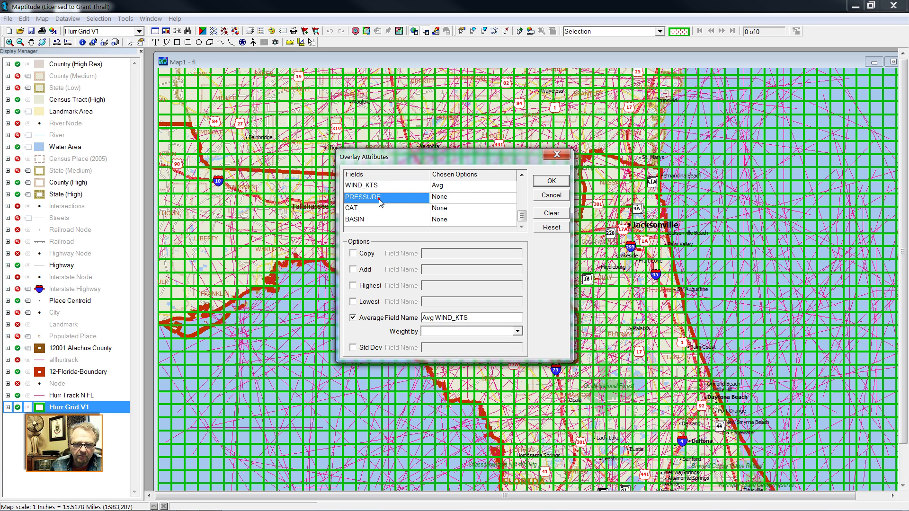
{"action": "left_click", "coordinate": [353, 318]}
{"action": "mouse_move", "coordinate": [522, 216]}
{"action": "left_mouse_down"}
{"action": "mouse_move", "coordinate": [522, 183]}
{"action": "mouse_move", "coordinate": [523, 215]}
{"action": "left_mouse_up"}
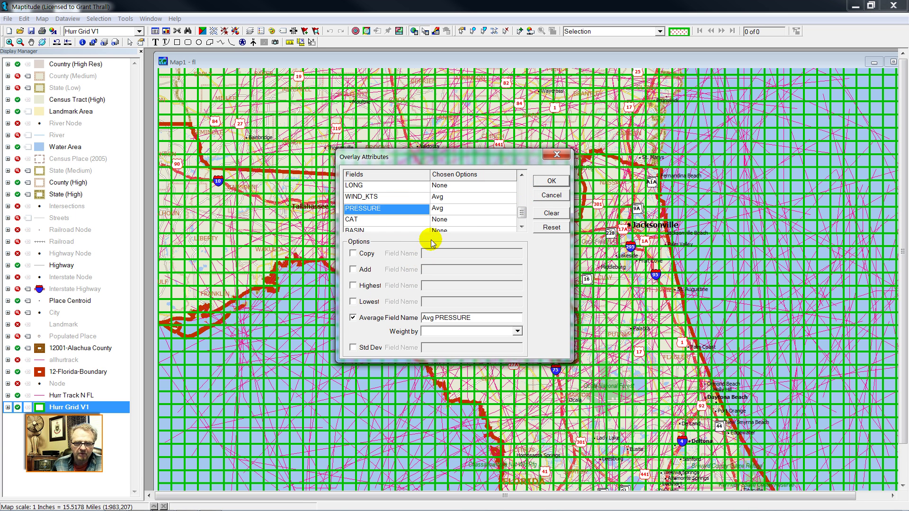
{"action": "left_click", "coordinate": [372, 197]}
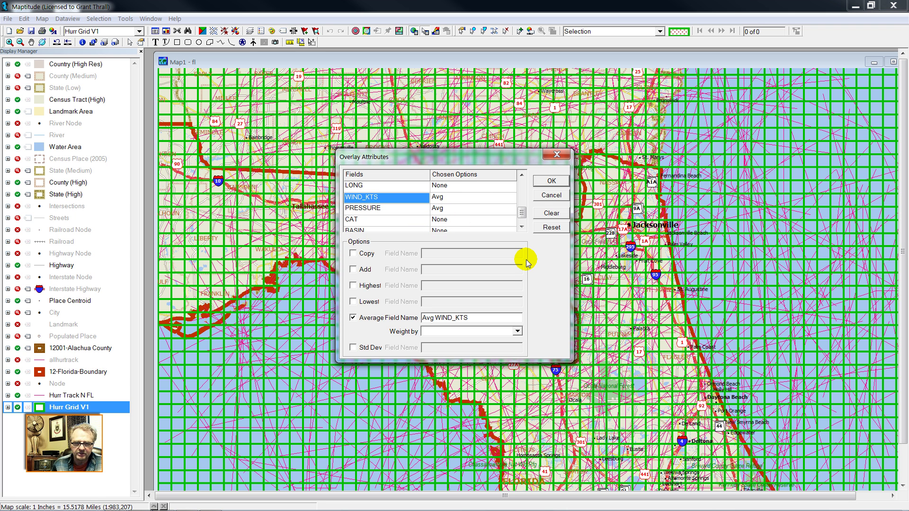
Step: Save the overlay over hurricane-grid-v2.bin and select the Avg WIND_KTS column in the results
{"action": "left_click", "coordinate": [551, 181]}
{"action": "left_click", "coordinate": [393, 177]}
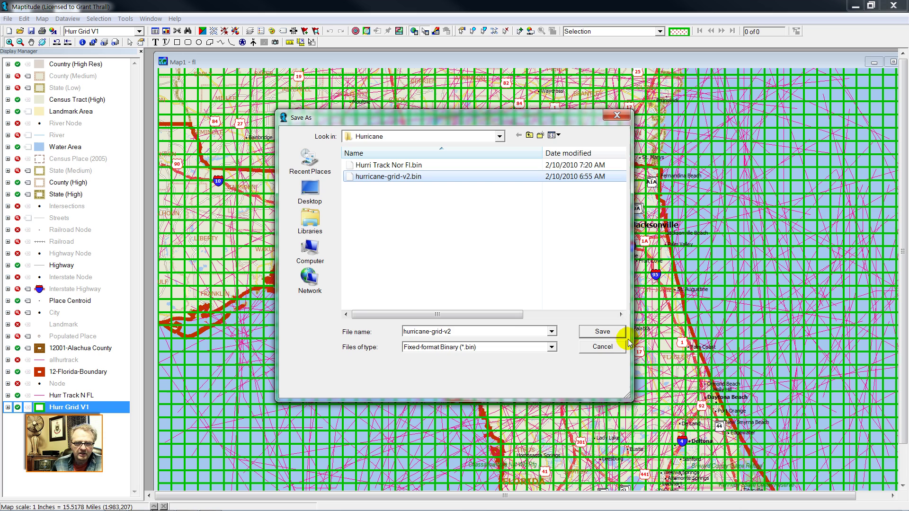
{"action": "left_click", "coordinate": [602, 332]}
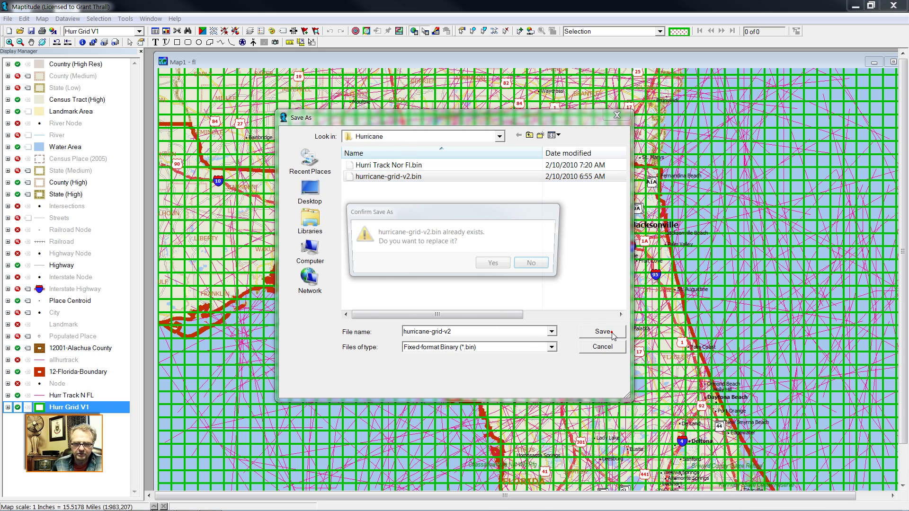
{"action": "left_click", "coordinate": [511, 264]}
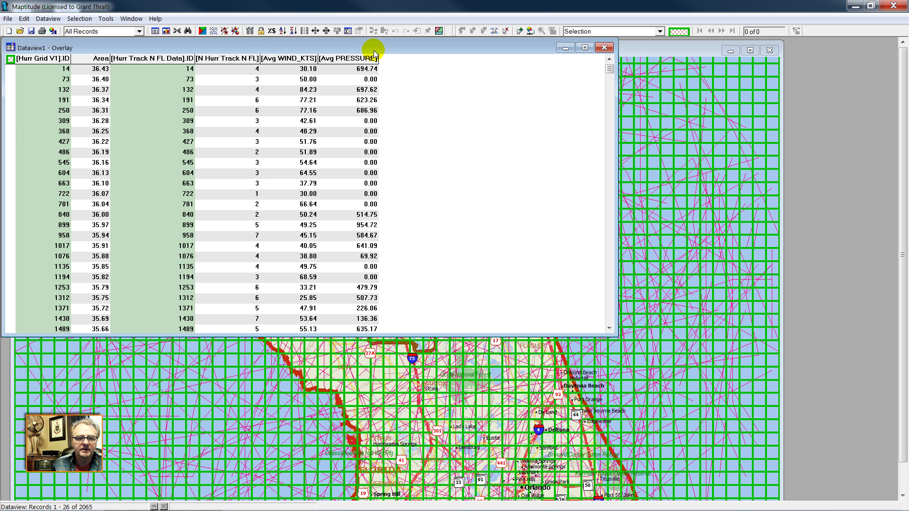
{"action": "left_click", "coordinate": [301, 58]}
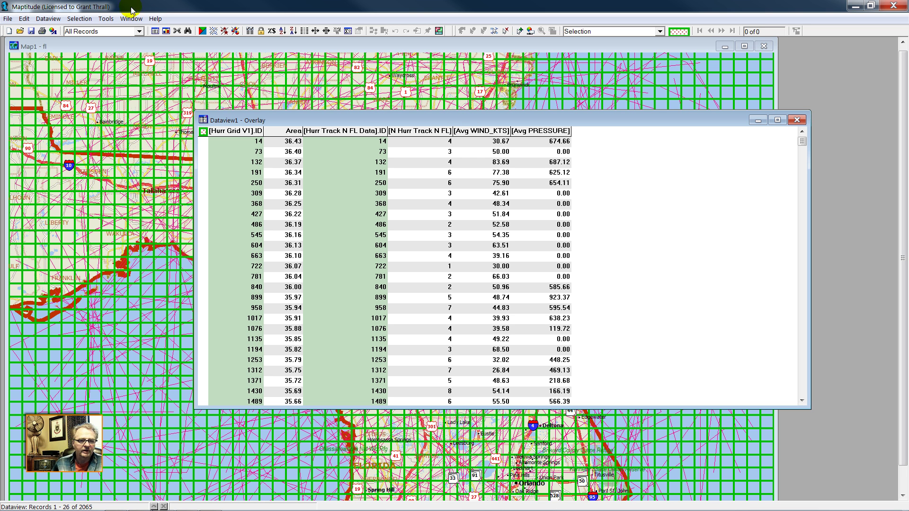
Step: Export the grid as a Standard Geographic File layer 'Hurr Grid V3', added to the map
{"action": "left_click", "coordinate": [106, 19]}
{"action": "left_click", "coordinate": [123, 157]}
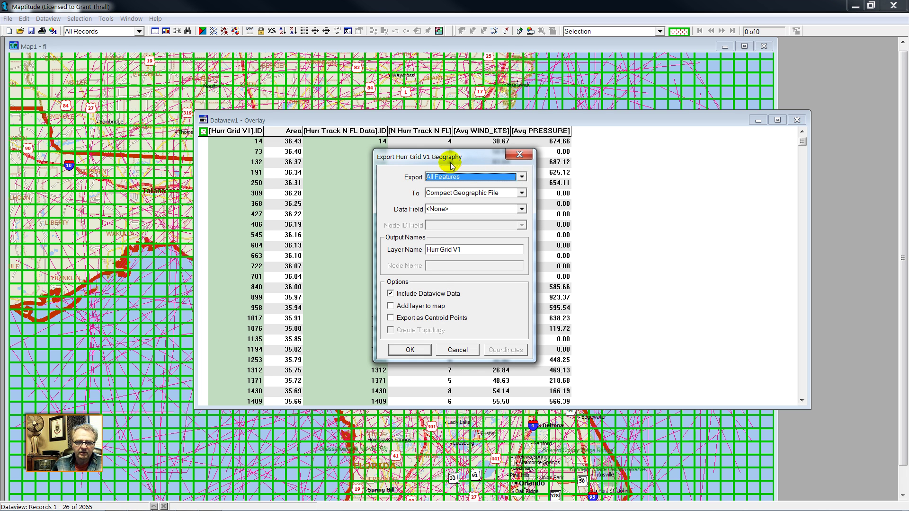
{"action": "left_click", "coordinate": [521, 193]}
{"action": "left_click", "coordinate": [471, 200]}
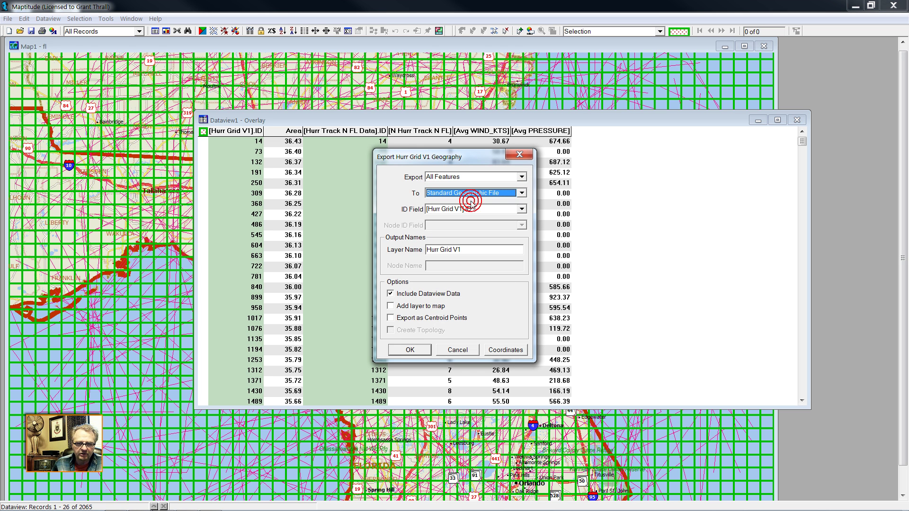
{"action": "left_click", "coordinate": [403, 307]}
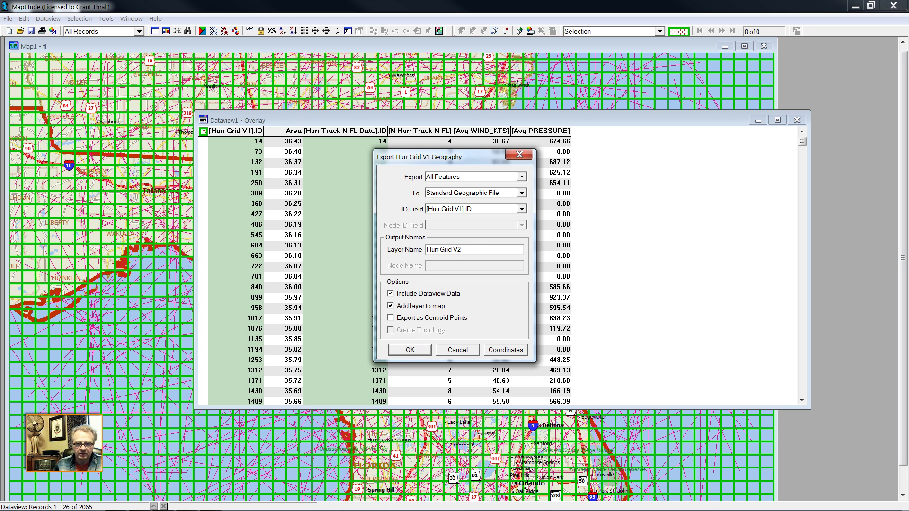
{"action": "type", "text": "2"}
{"action": "type", "text": "3"}
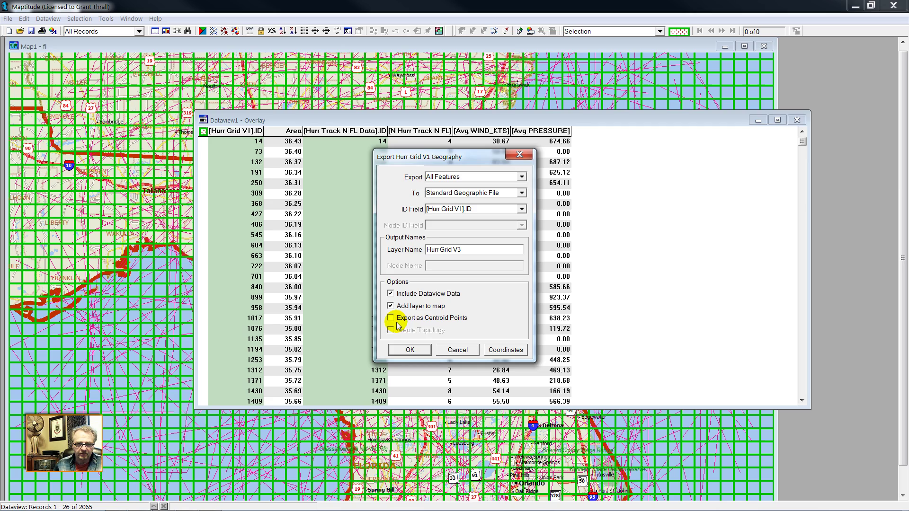
{"action": "left_click", "coordinate": [411, 350]}
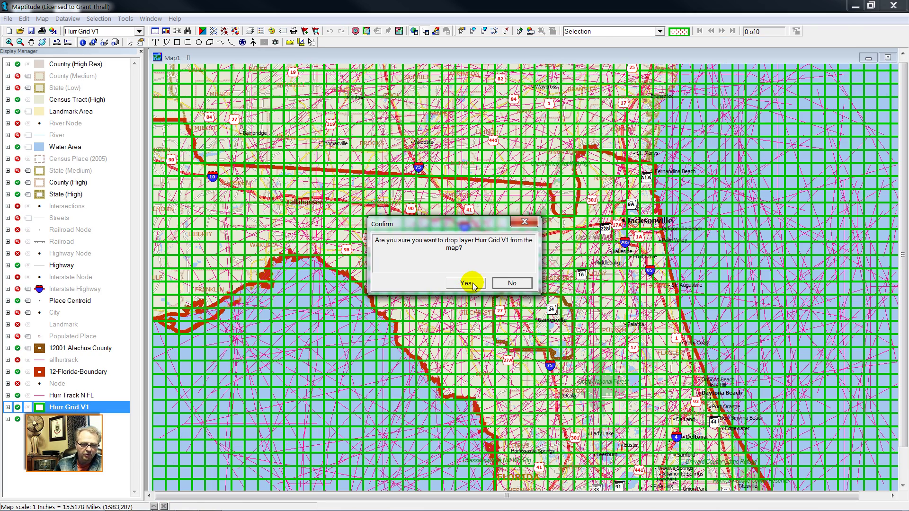
Step: Drop Hurr Grid V1, hide Hurr Track N FL, and make Hurr Grid V3 the working layer
{"action": "left_click", "coordinate": [466, 283]}
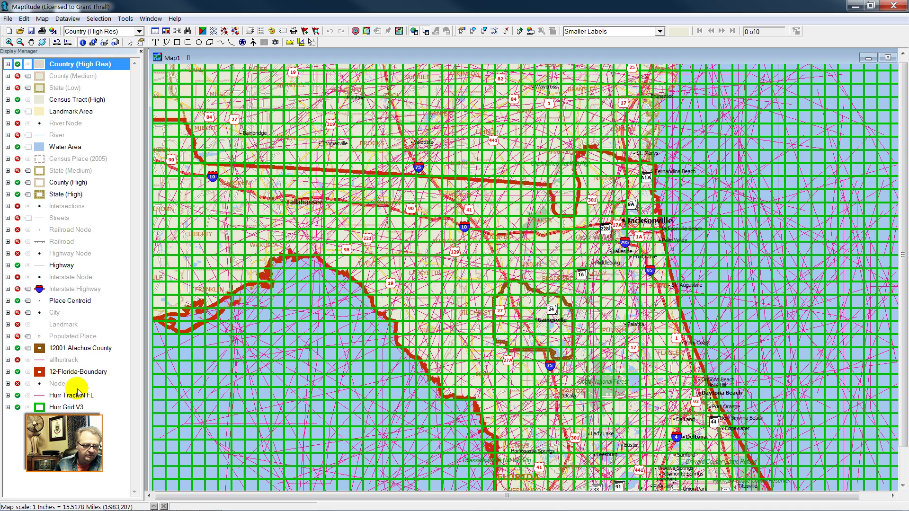
{"action": "left_click", "coordinate": [18, 396]}
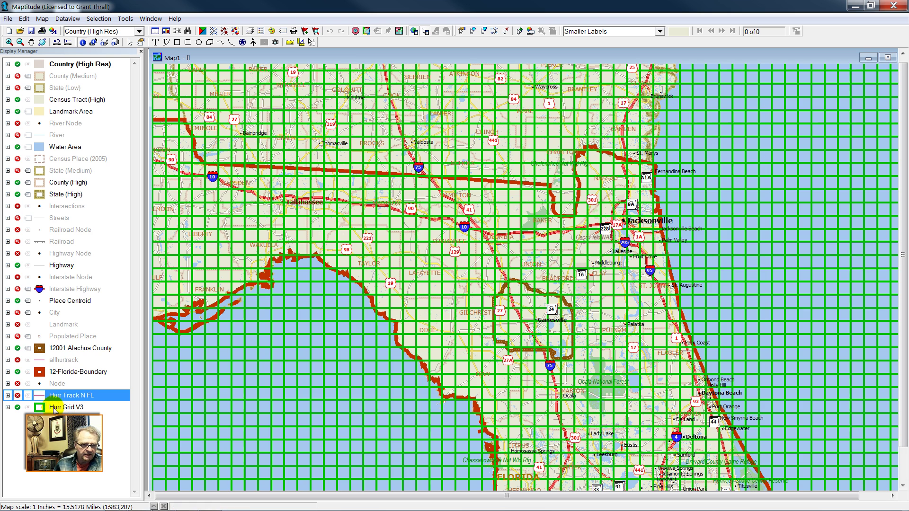
{"action": "left_click", "coordinate": [53, 408]}
{"action": "right_click", "coordinate": [54, 407]}
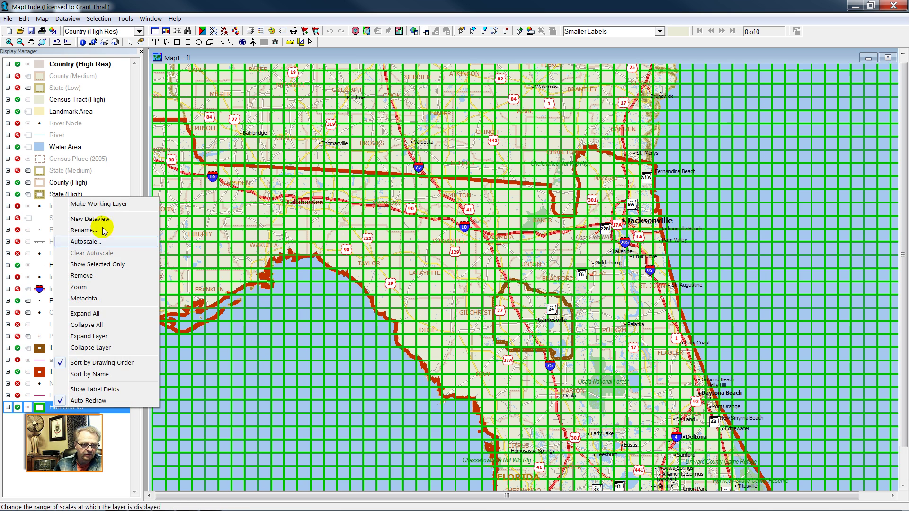
{"action": "left_click", "coordinate": [101, 204]}
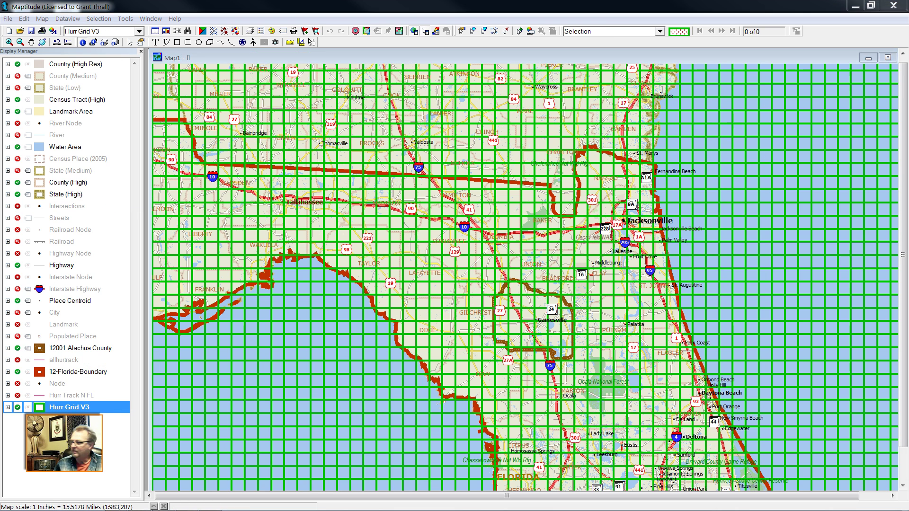
Step: Theme the grid by Avg WIND_KTS using the Equal Size Intervals method
{"action": "left_click", "coordinate": [284, 216]}
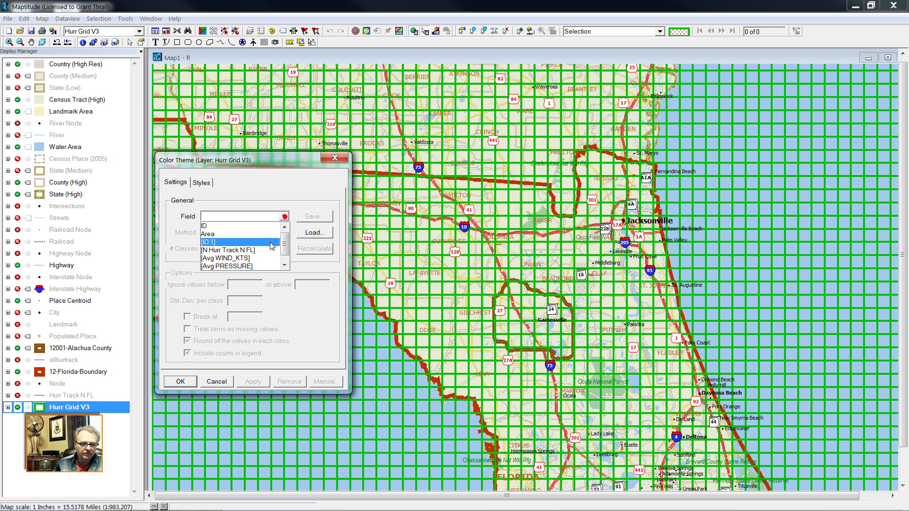
{"action": "left_click", "coordinate": [251, 257]}
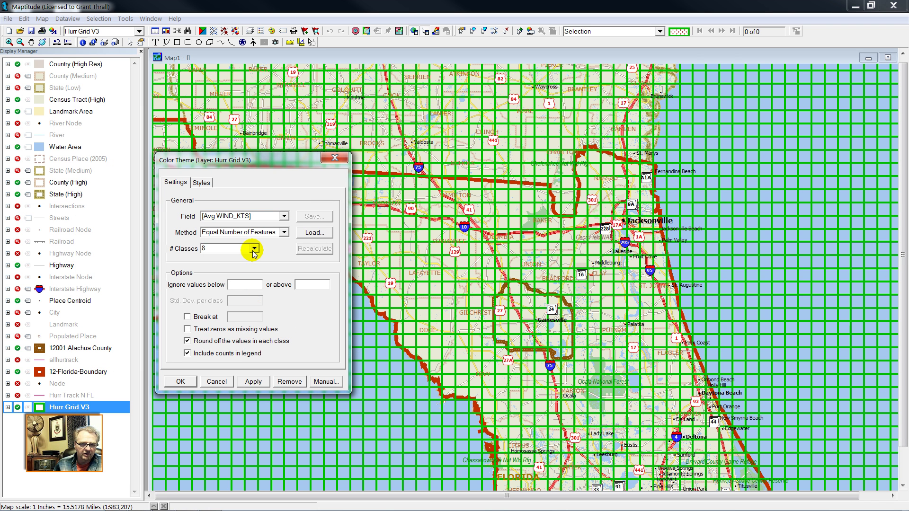
{"action": "left_click", "coordinate": [255, 248]}
{"action": "left_click", "coordinate": [255, 248]}
{"action": "left_click", "coordinate": [284, 232]}
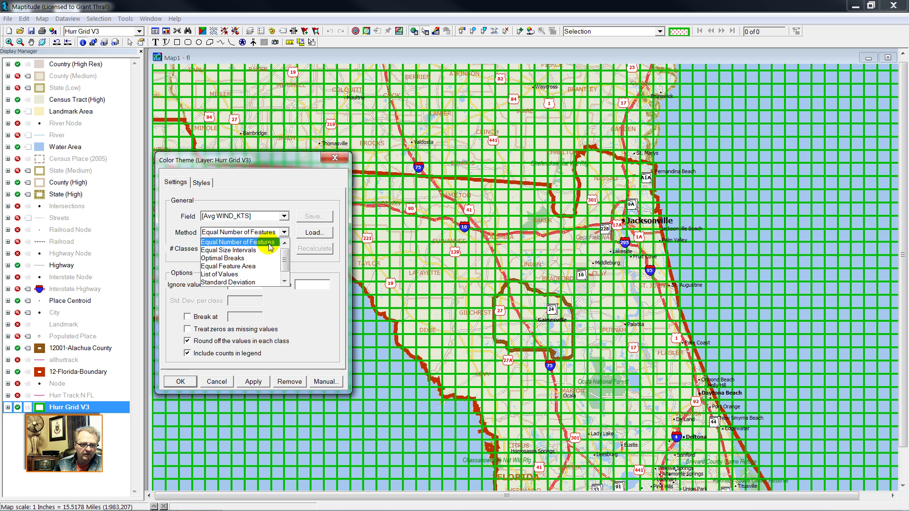
{"action": "left_click", "coordinate": [256, 251]}
Step: Shade the theme classes from salmon to dark red and apply the theme
{"action": "left_click", "coordinate": [201, 182]}
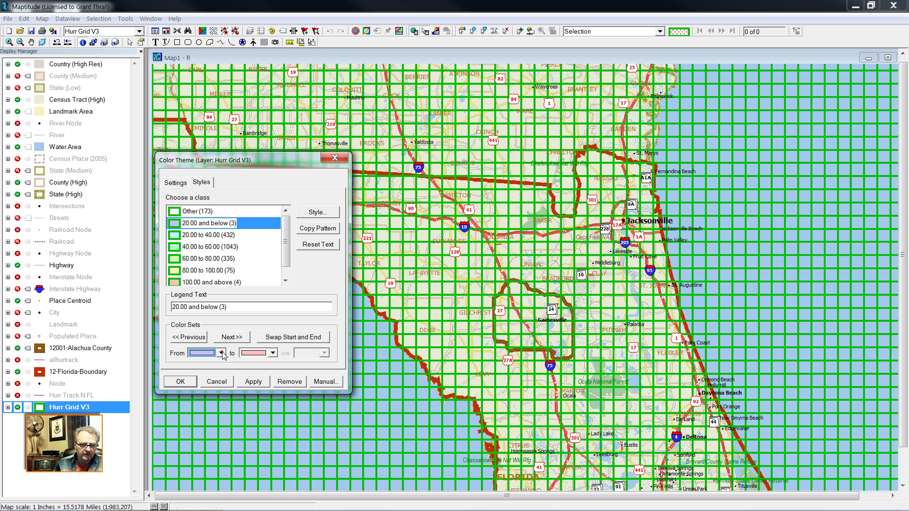
{"action": "left_click", "coordinate": [221, 353]}
{"action": "left_click", "coordinate": [202, 472]}
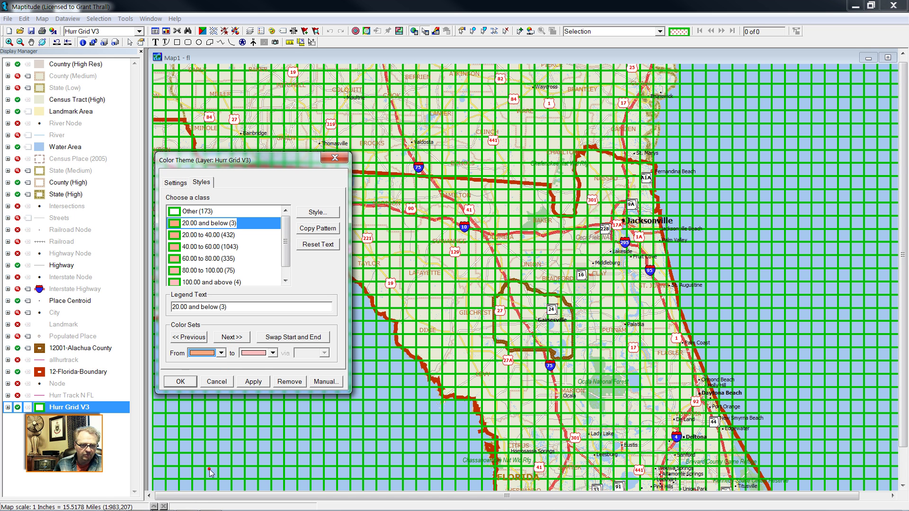
{"action": "left_click", "coordinate": [273, 353]}
{"action": "scroll", "coordinate": [271, 449], "scroll_direction": "down", "scroll_amount": 3}
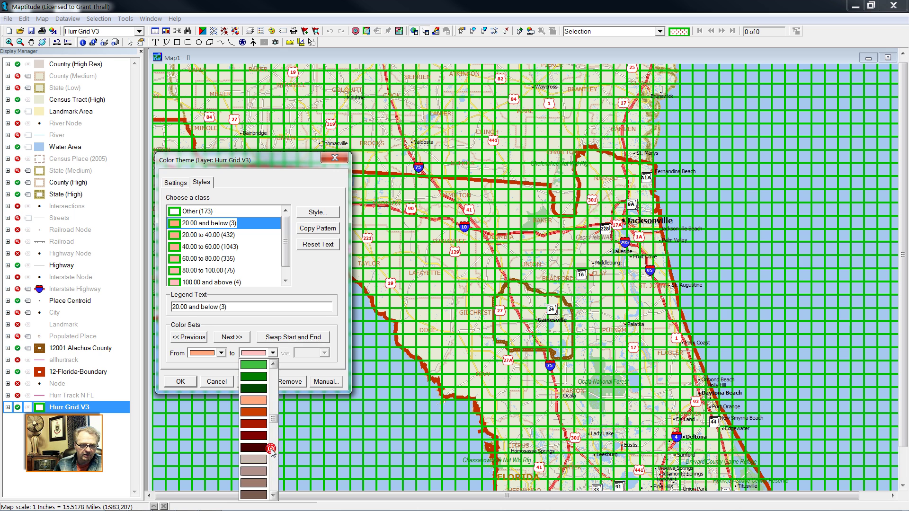
{"action": "left_click", "coordinate": [264, 438]}
{"action": "left_click", "coordinate": [181, 381]}
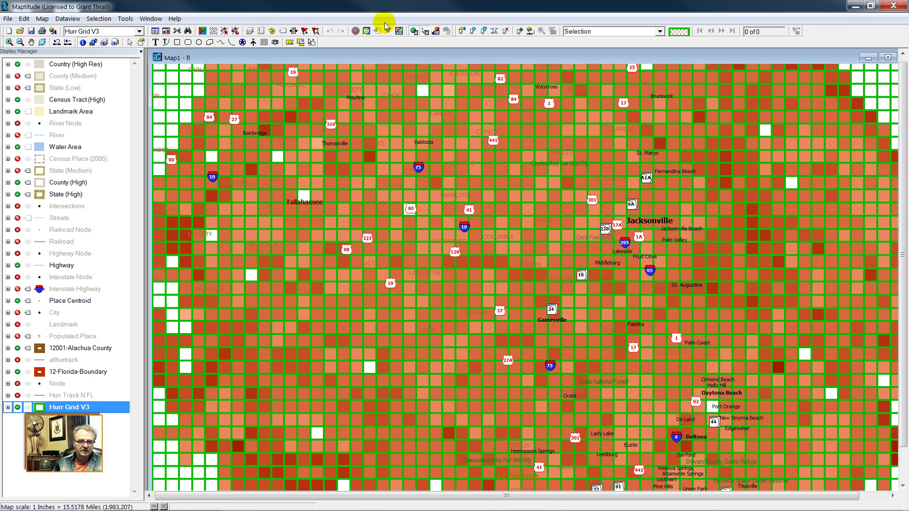
Step: Place the Hurr Grid V3 layer directly beneath State (High) and set its border width to Hairline
{"action": "left_click", "coordinate": [250, 31]}
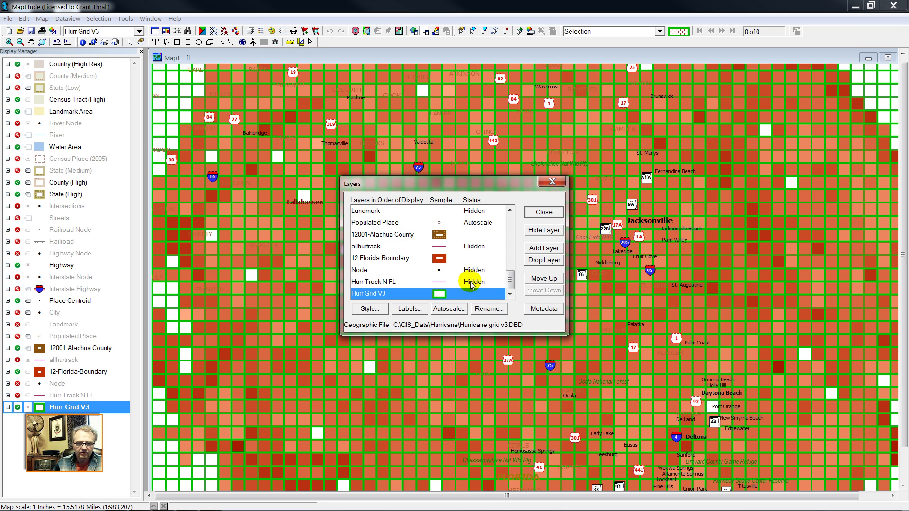
{"action": "left_click_drag", "start_coordinate": [463, 293], "coordinate": [402, 223]}
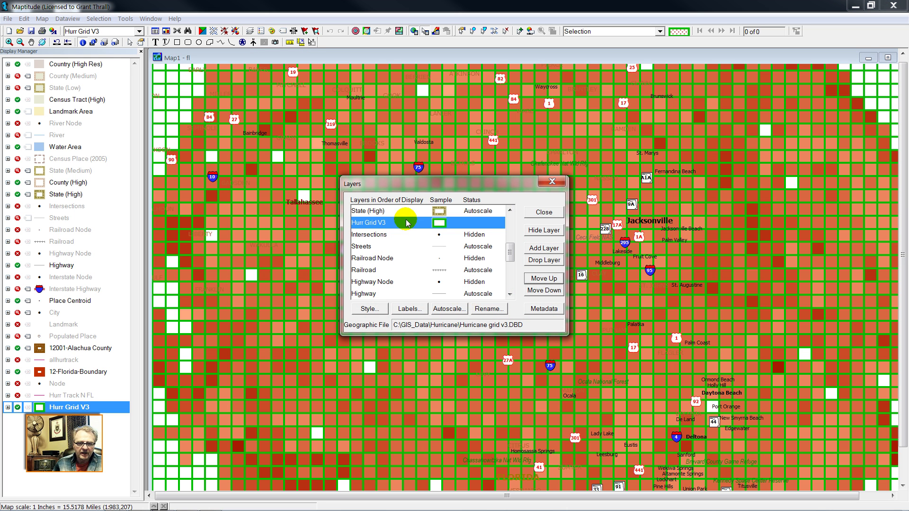
{"action": "left_click", "coordinate": [369, 310]}
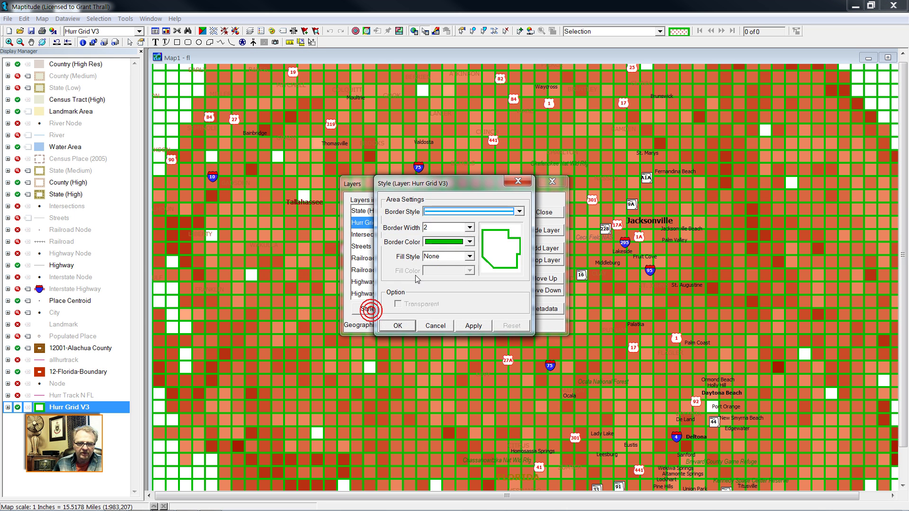
{"action": "left_click", "coordinate": [469, 228]}
{"action": "left_click", "coordinate": [449, 237]}
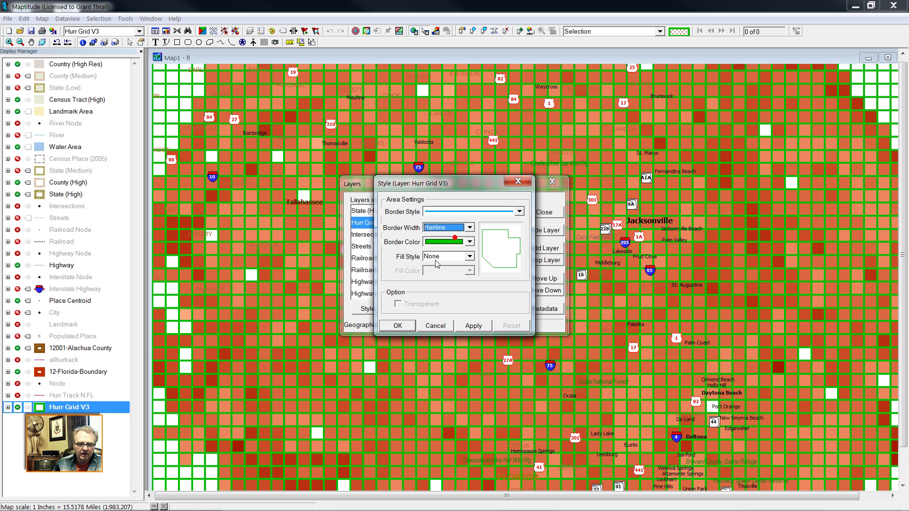